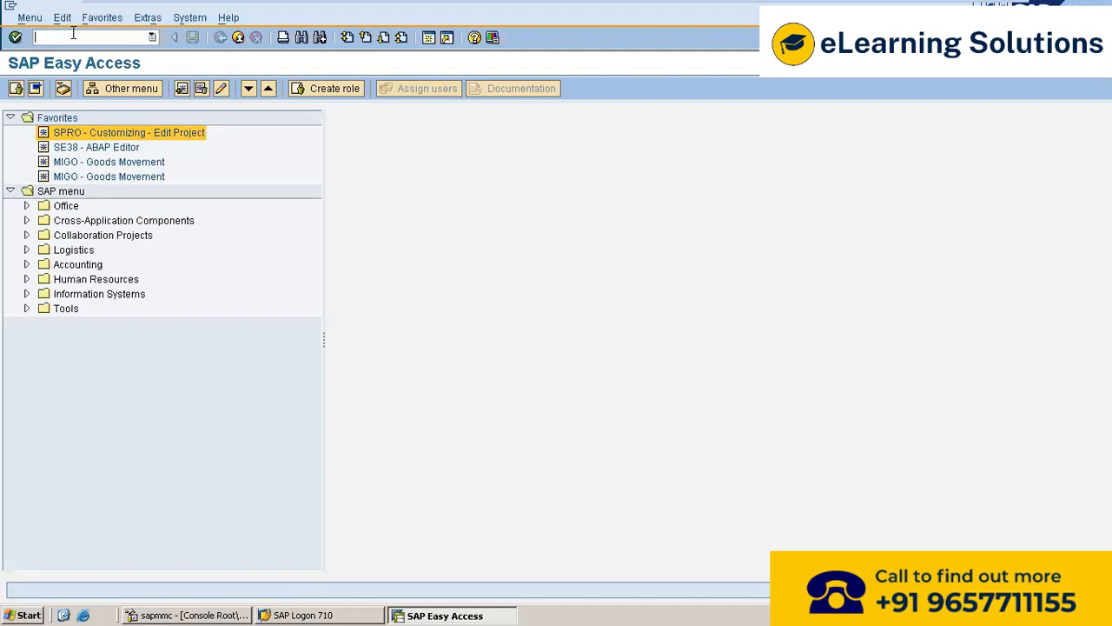
- Run the MMBE stock overview for material A123 in plant 1102
left_click(73, 33)
type("/nmmbe")
key("Return")
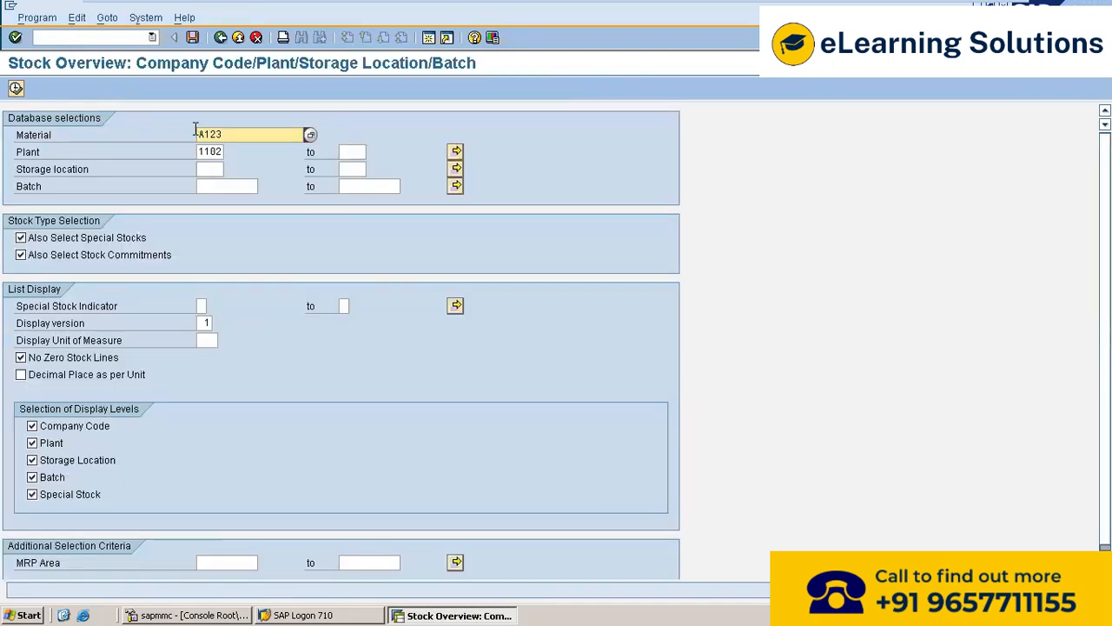
left_click(16, 89)
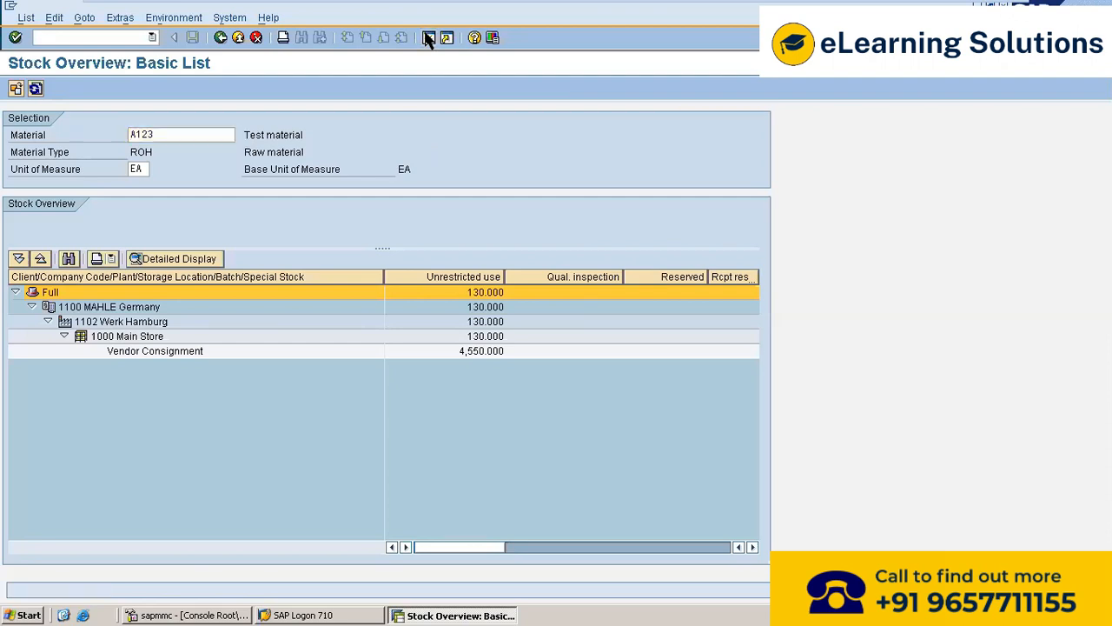
- Start transaction MI01 for creating a physical inventory document in a new session
left_click(429, 37)
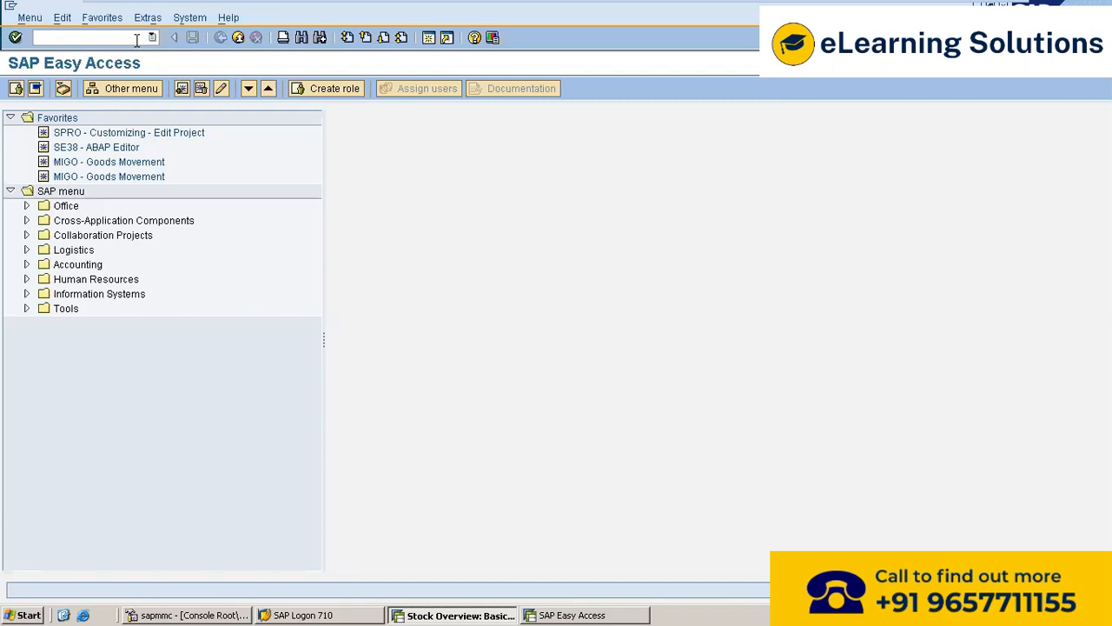
type("mi01")
key("BackSpace")
key("BackSpace")
key("BackSpace")
key("BackSpace")
type("MI01")
key("Return")
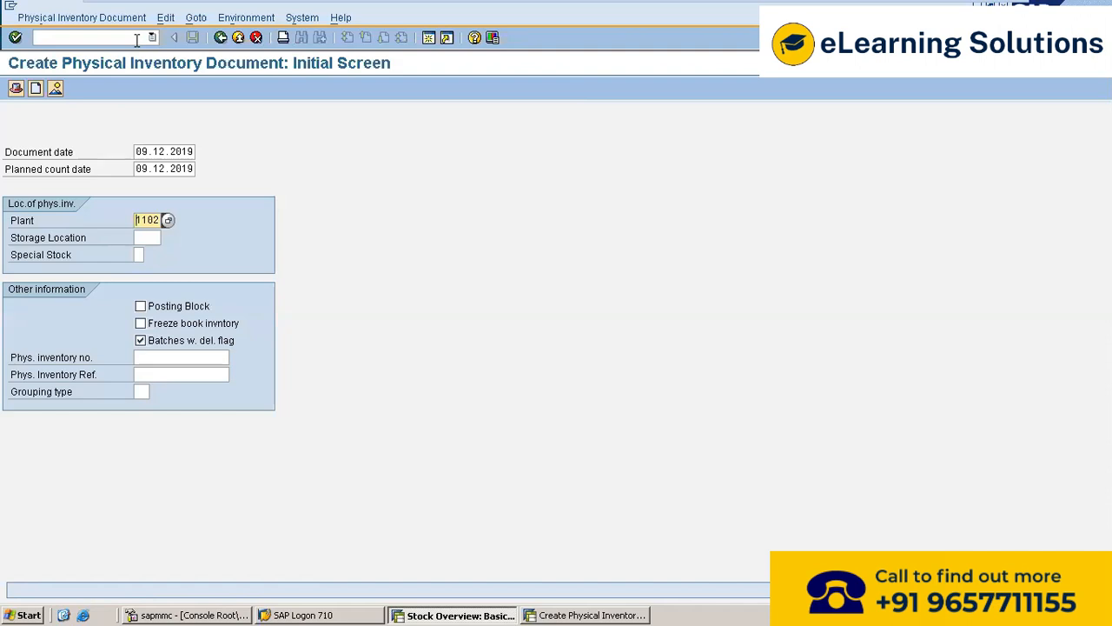
- Set the storage location of the physical inventory to 1000
left_click(136, 171)
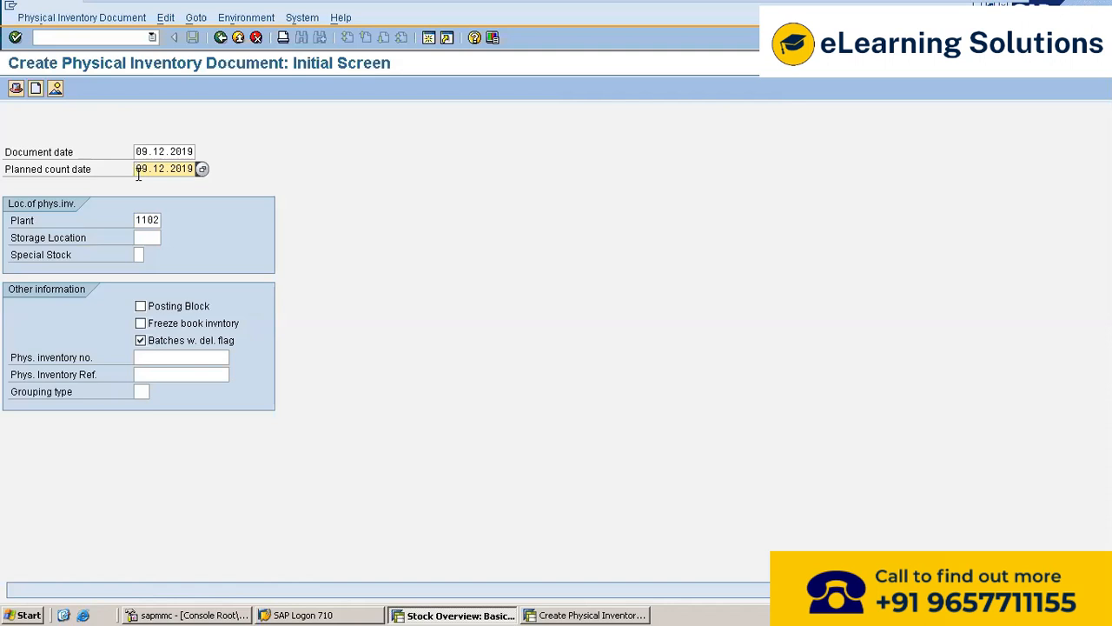
left_click(138, 233)
type("1000")
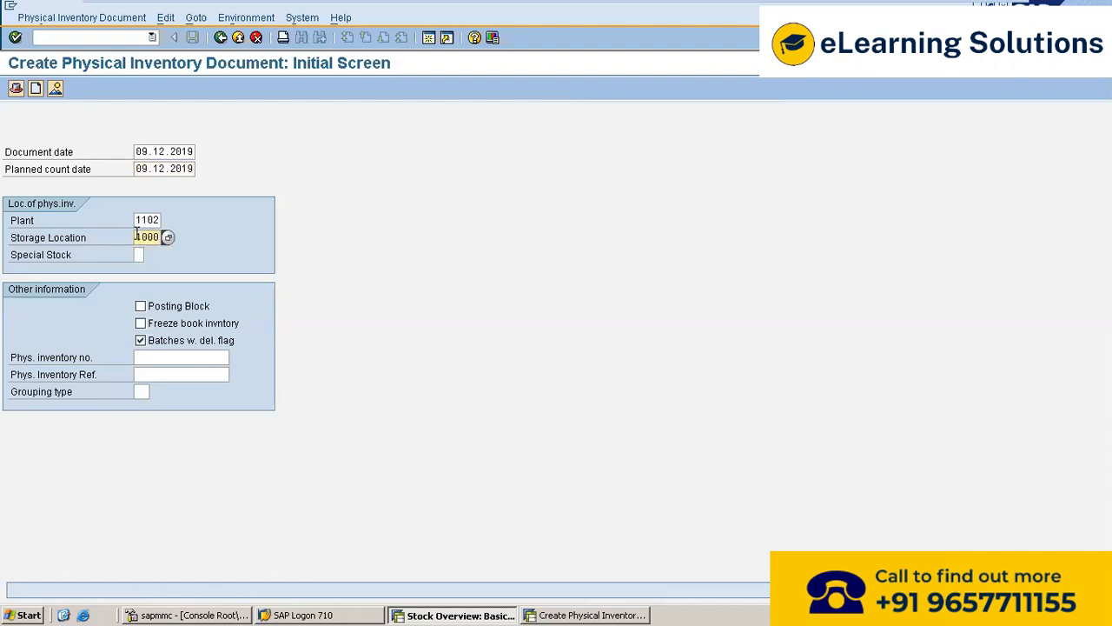
- Review the available special stock indicators, including vendor consignment, and leave the list without choosing one
left_click(136, 255)
left_click(150, 256)
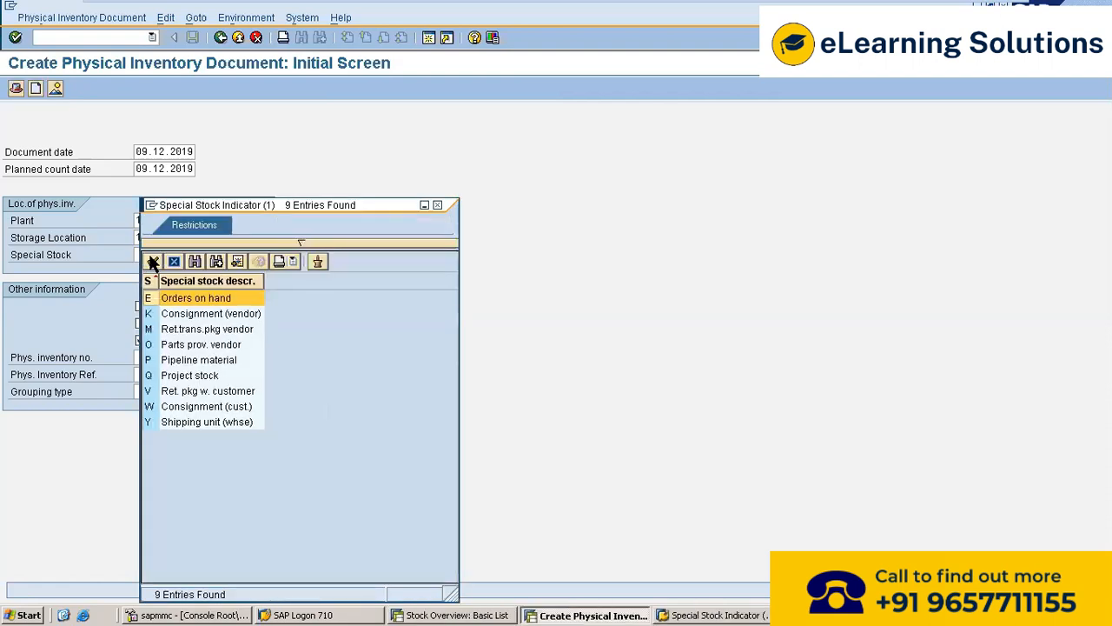
left_click(152, 316)
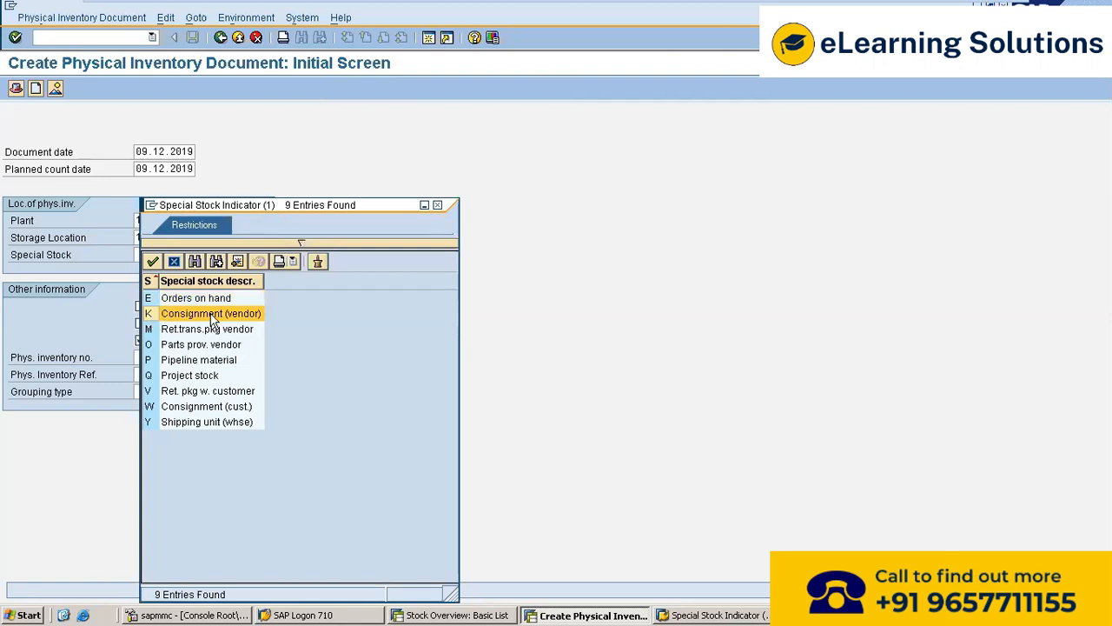
left_click(438, 207)
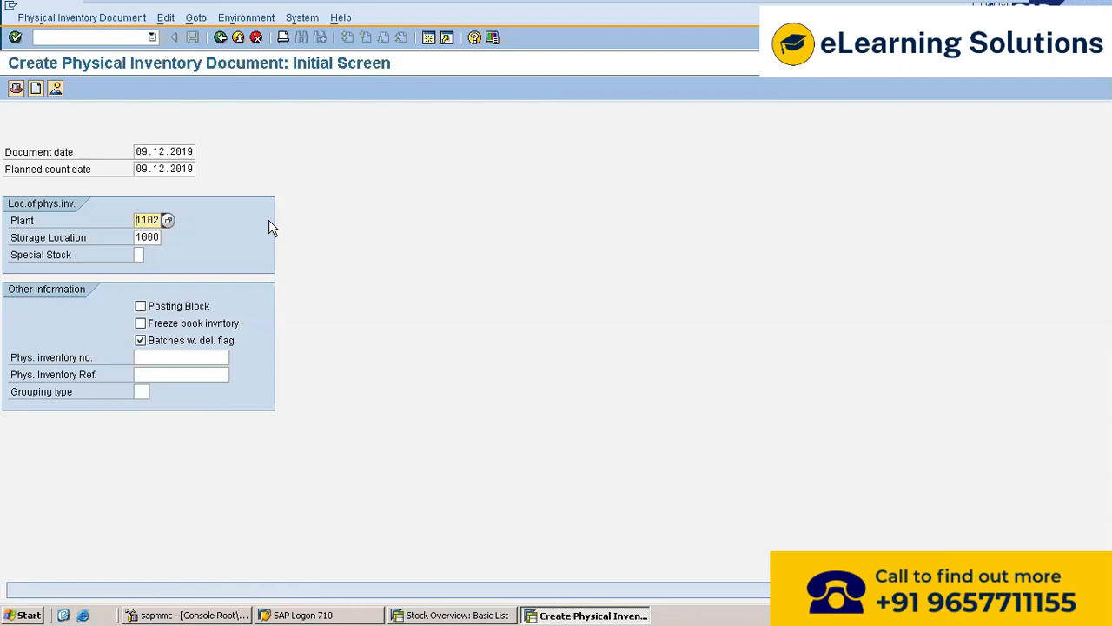
- Enable Posting Block with Freeze book inventory left off, and proceed to the new items of the physical inventory document
left_click(140, 306)
left_click(141, 325)
left_click(141, 326)
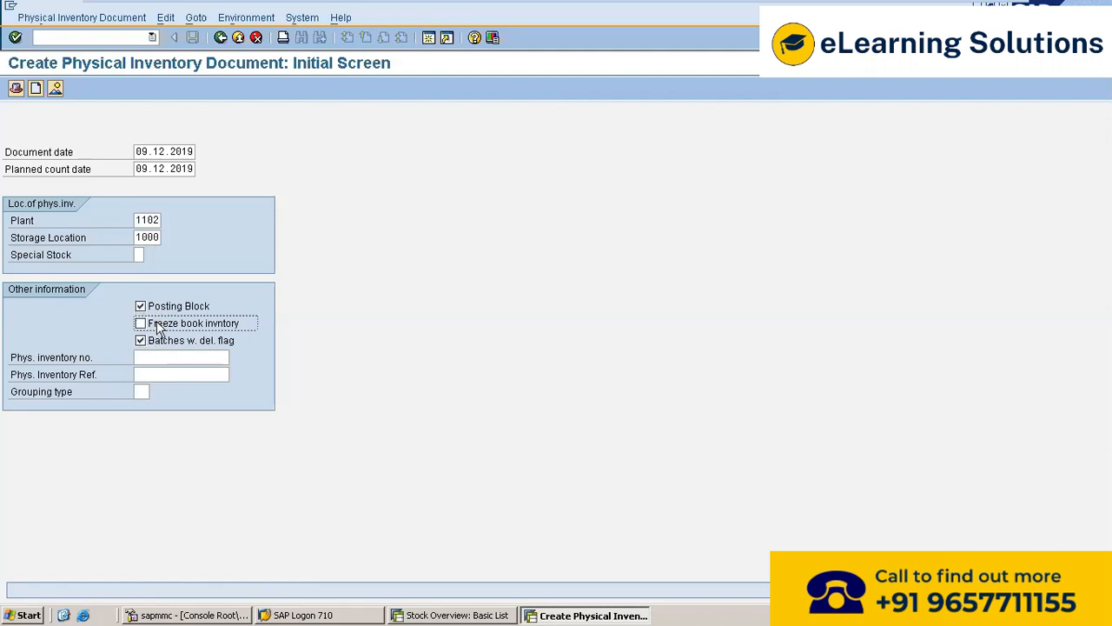
left_click(155, 307)
left_click(159, 306)
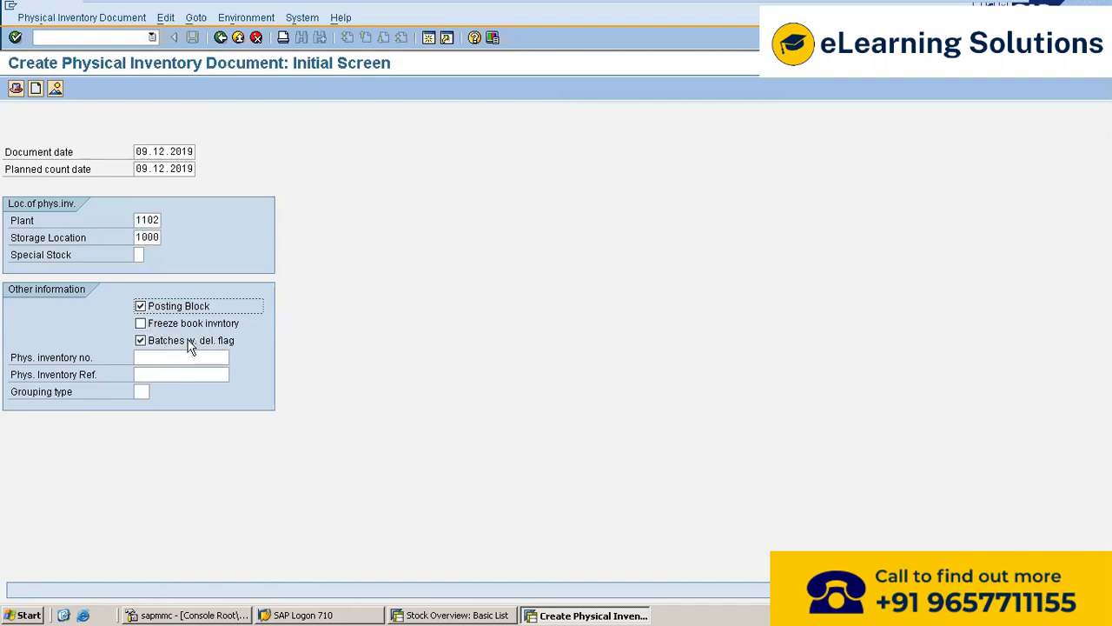
key("Return")
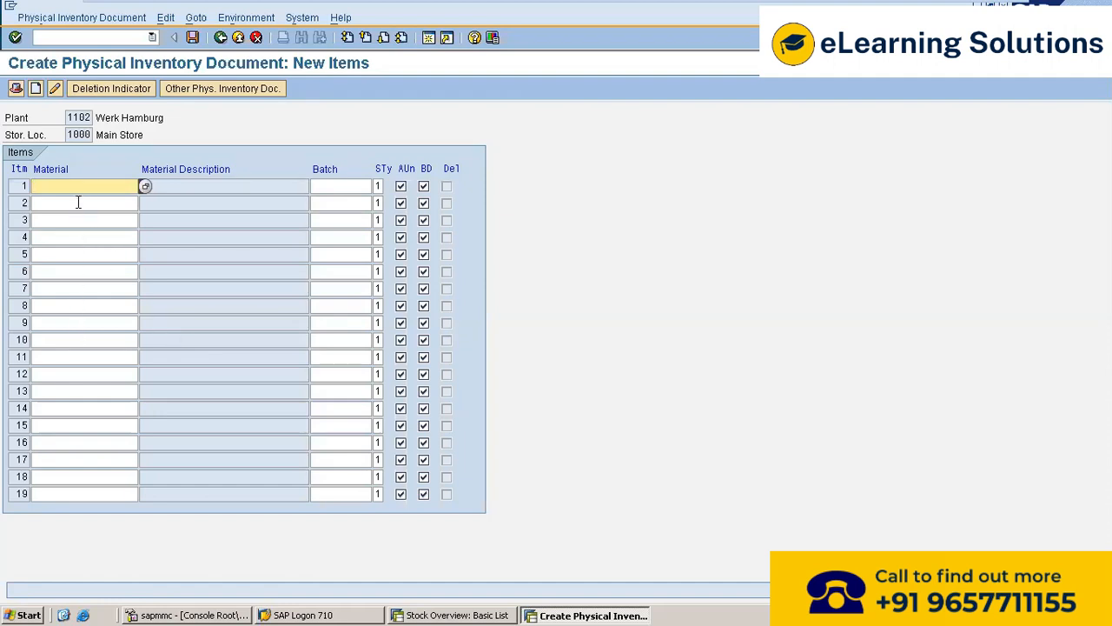
- Enter material A123 as item 1 and save the physical inventory document
type("A")
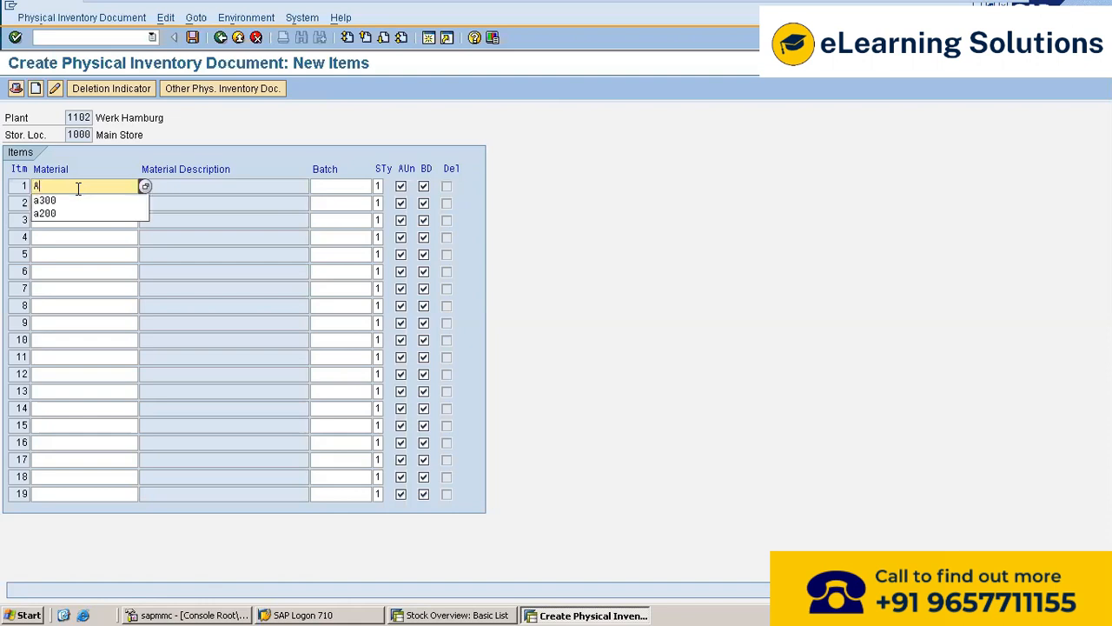
type("123")
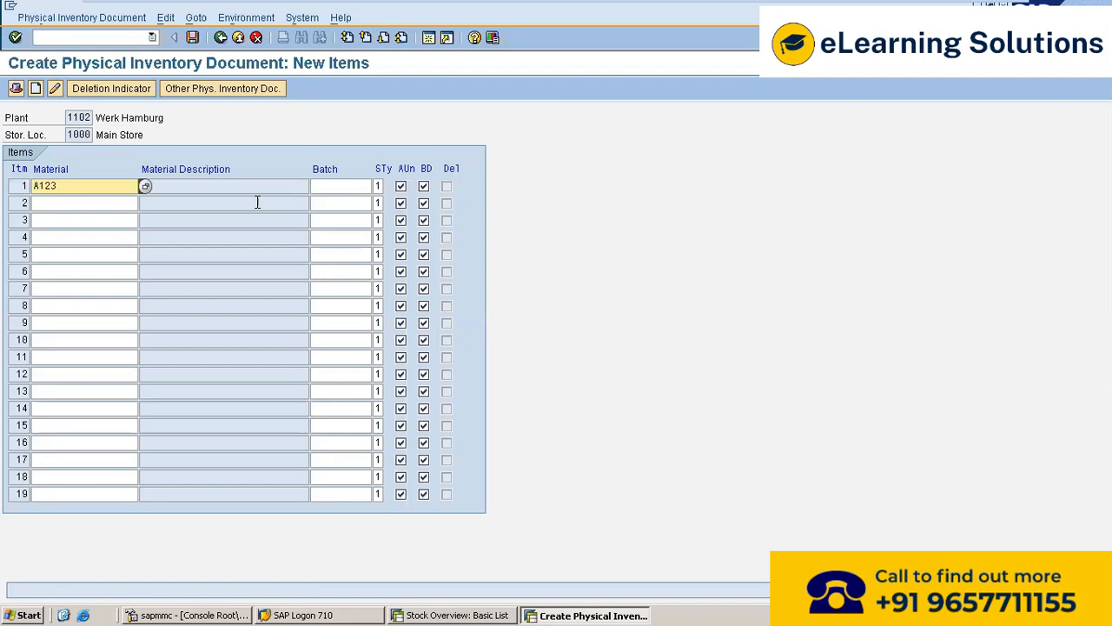
key("Return")
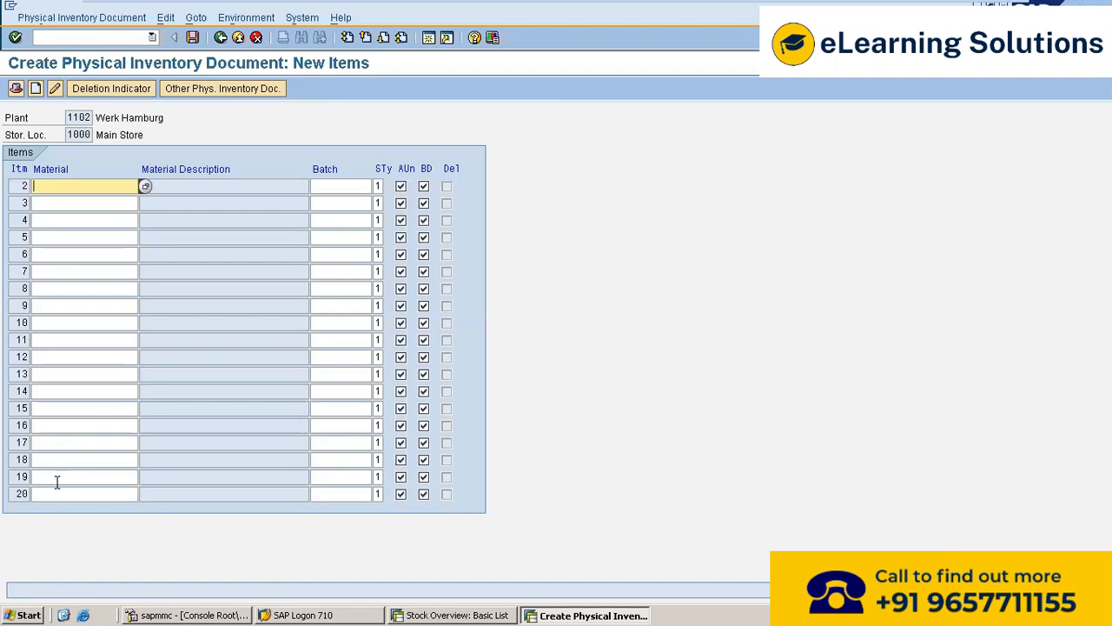
left_click(52, 425)
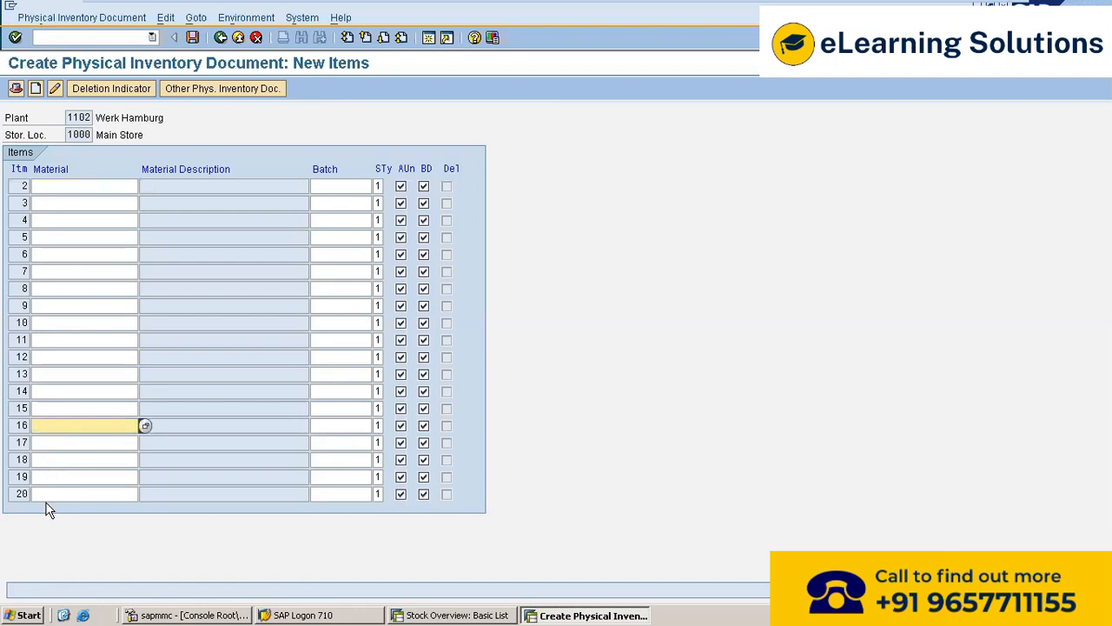
left_click(45, 493)
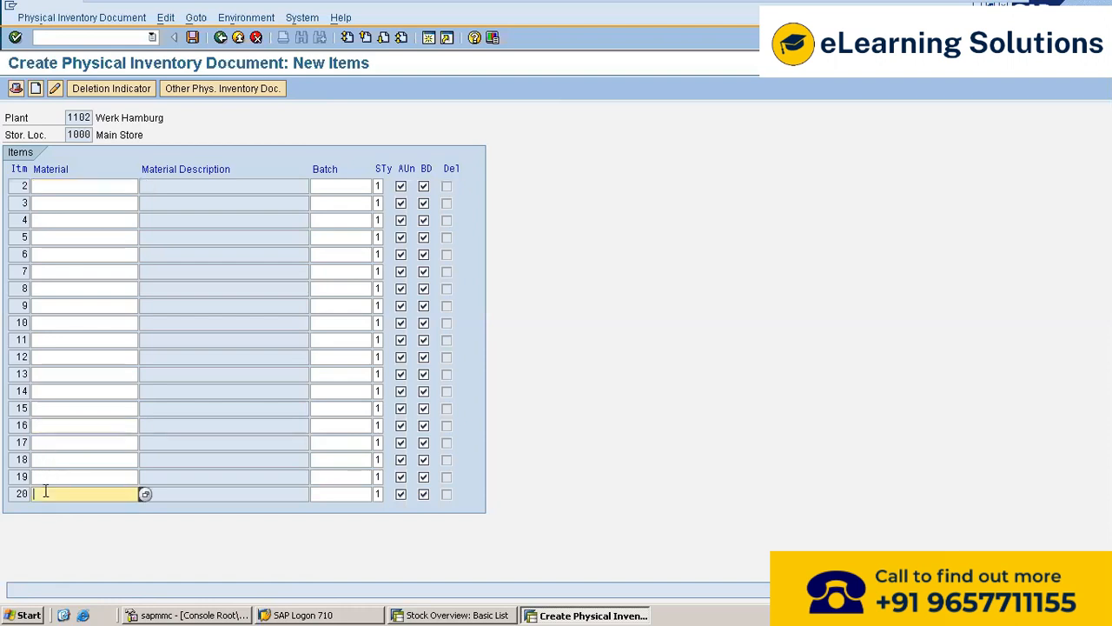
left_click(73, 189)
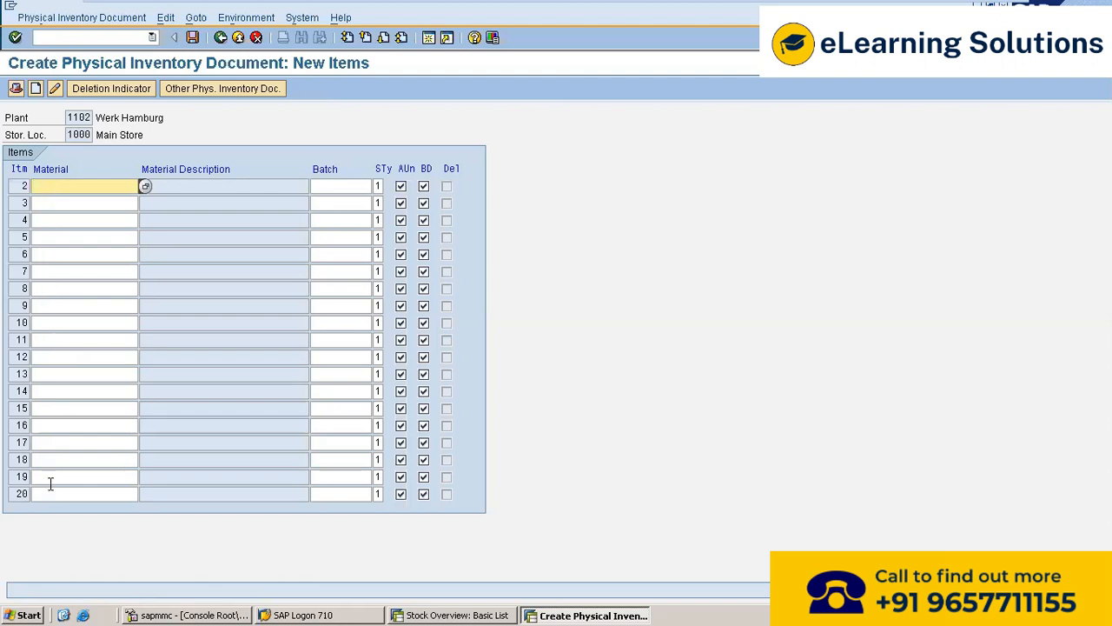
left_click(194, 35)
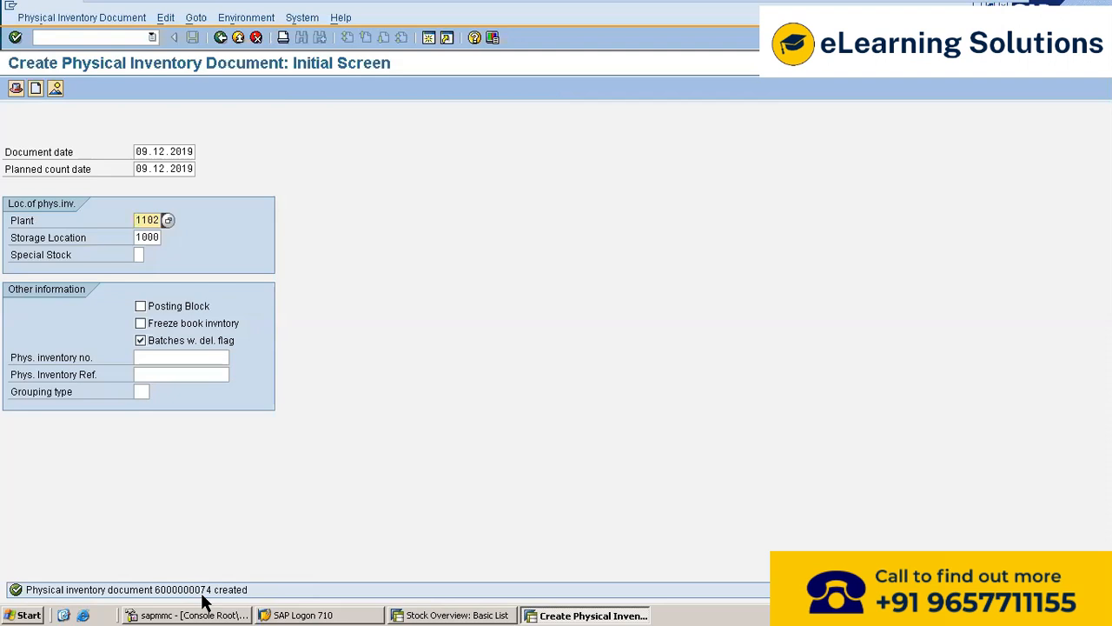
- Open the created physical inventory document for changing with transaction MI02, check its item, and return to the initial screen
left_click(114, 38)
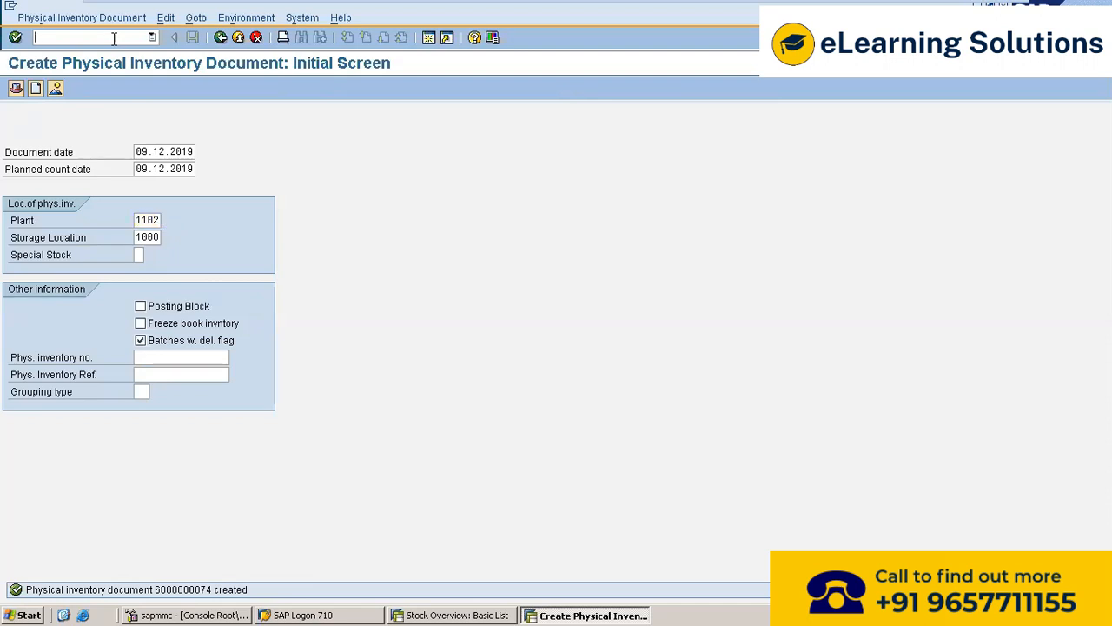
type("/NMI02")
key("Return")
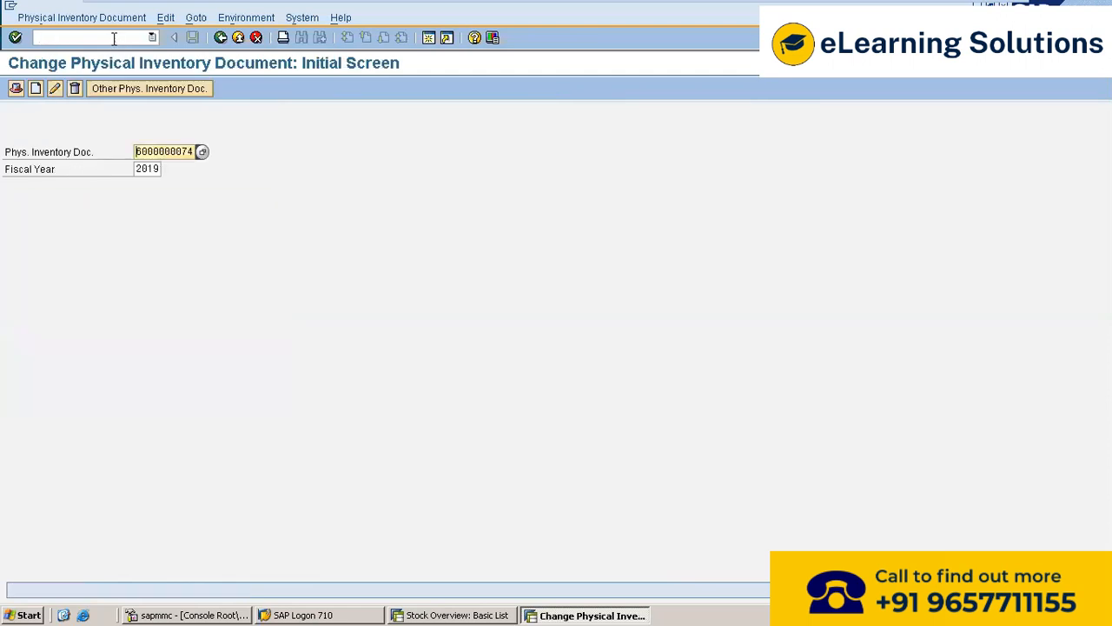
key("Return")
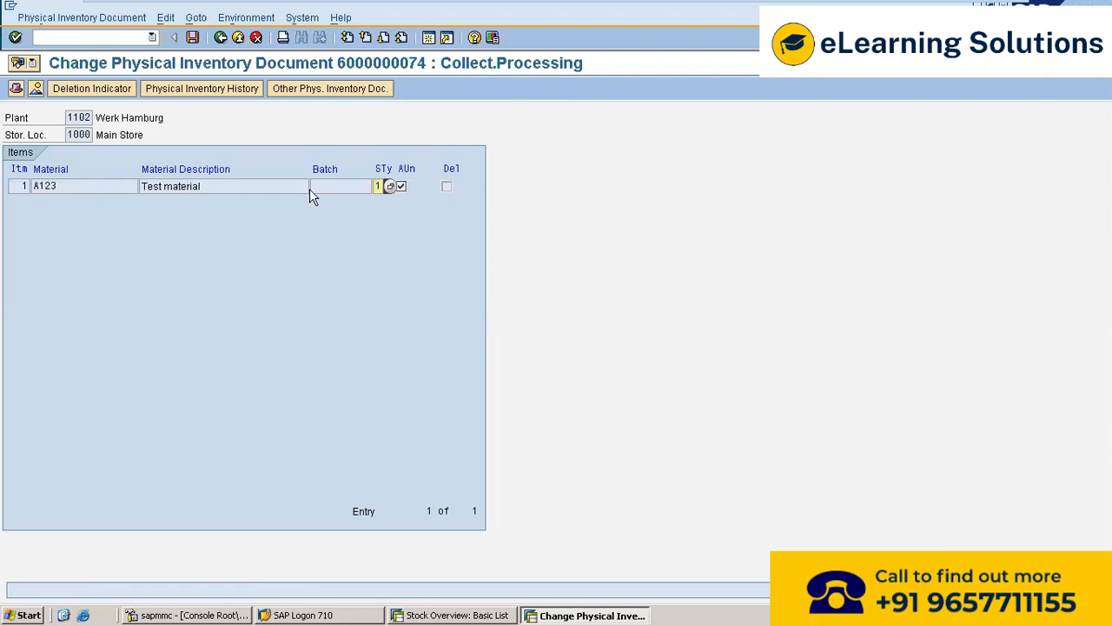
left_click(90, 188)
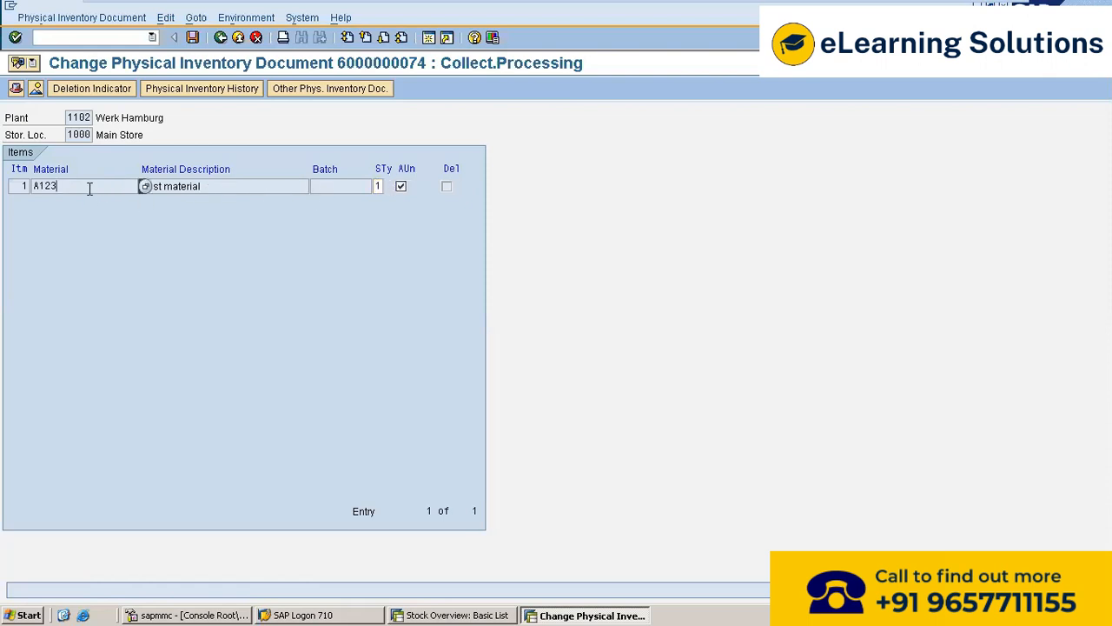
left_click(224, 39)
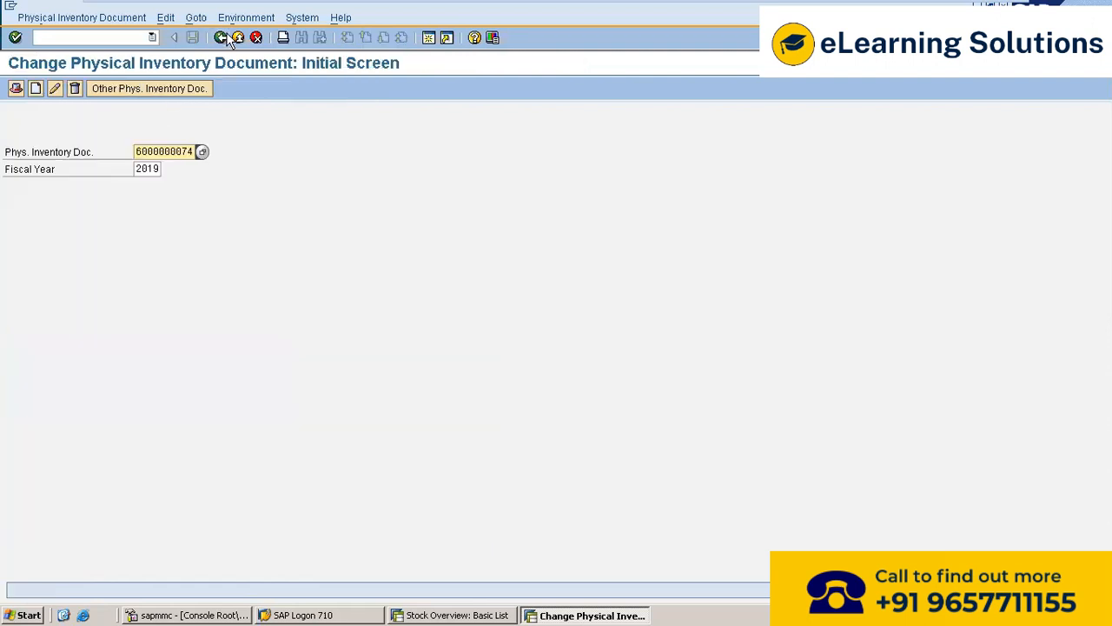
- Display the physical inventory document with transaction MI03, examine its item overview, and return to the initial screen
left_click(152, 37)
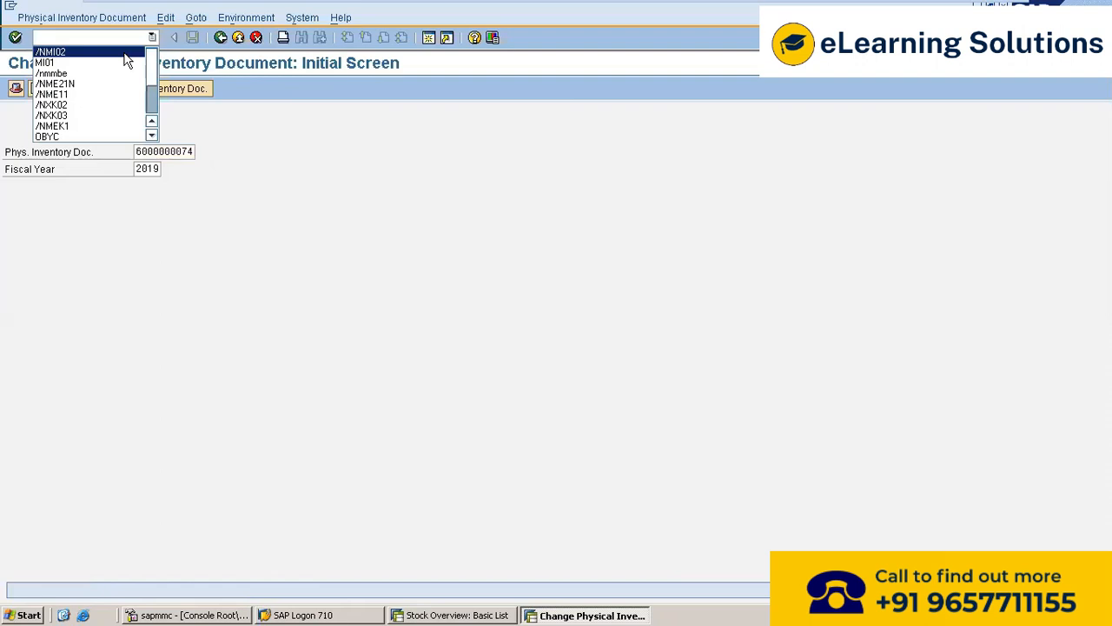
left_click(126, 54)
left_click(124, 37)
key("BackSpace")
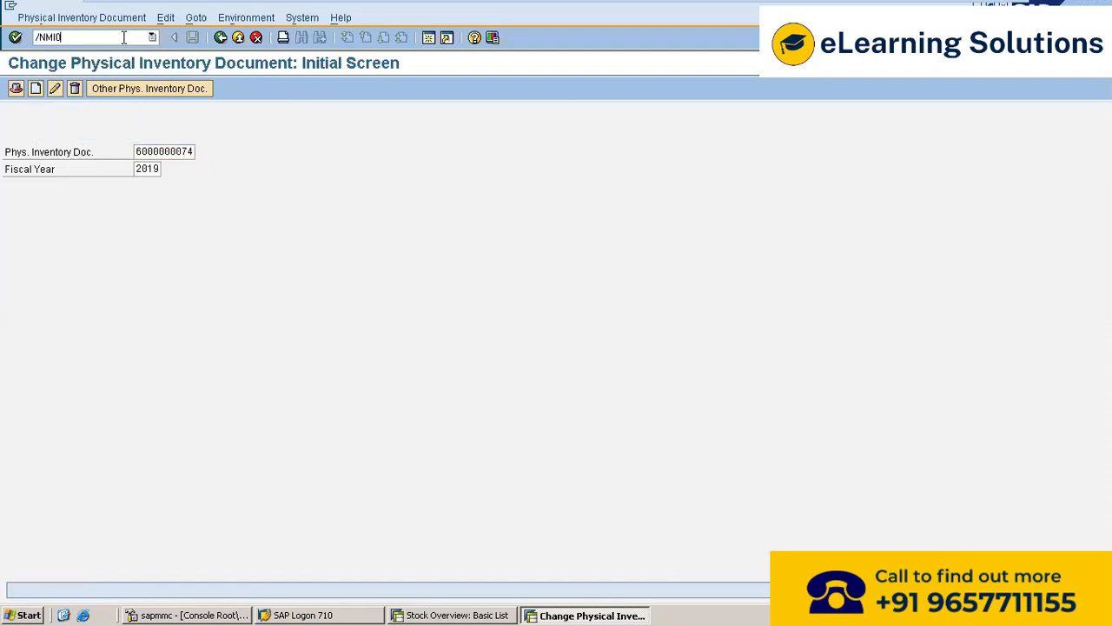
type("3")
key("Return")
key("Return")
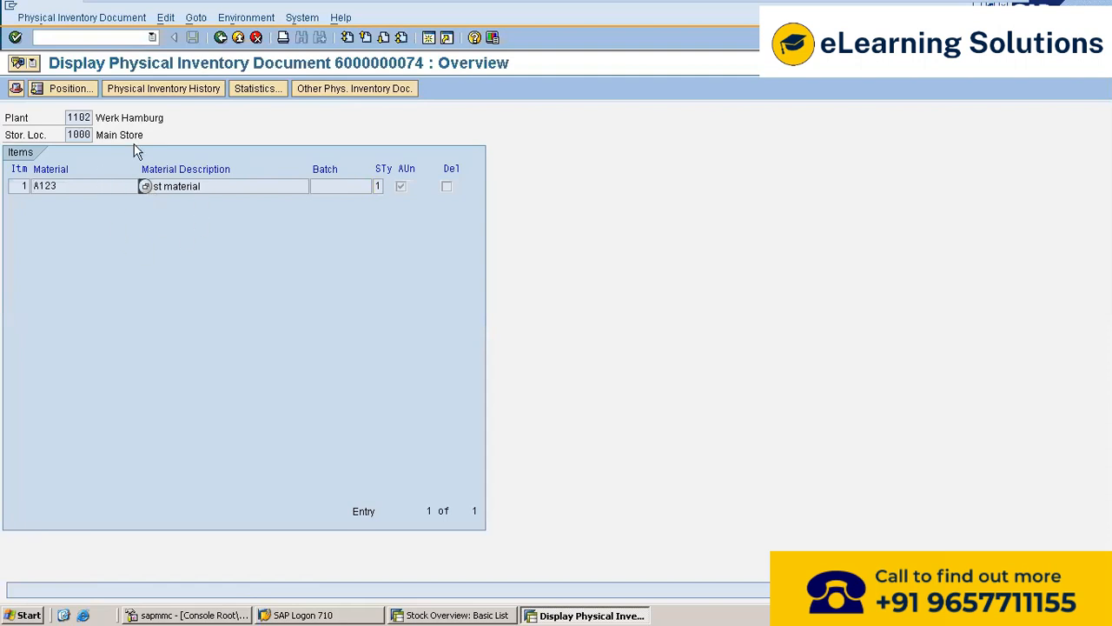
left_click(221, 38)
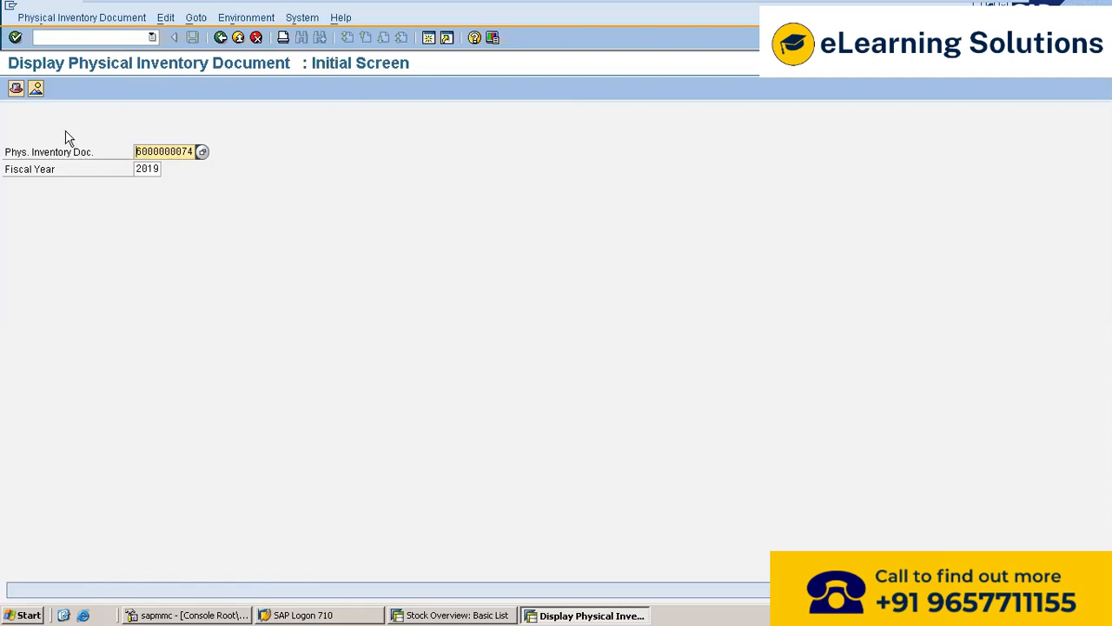
- Start transaction MI04 and try to open the count entry for the physical inventory document
left_click(92, 37)
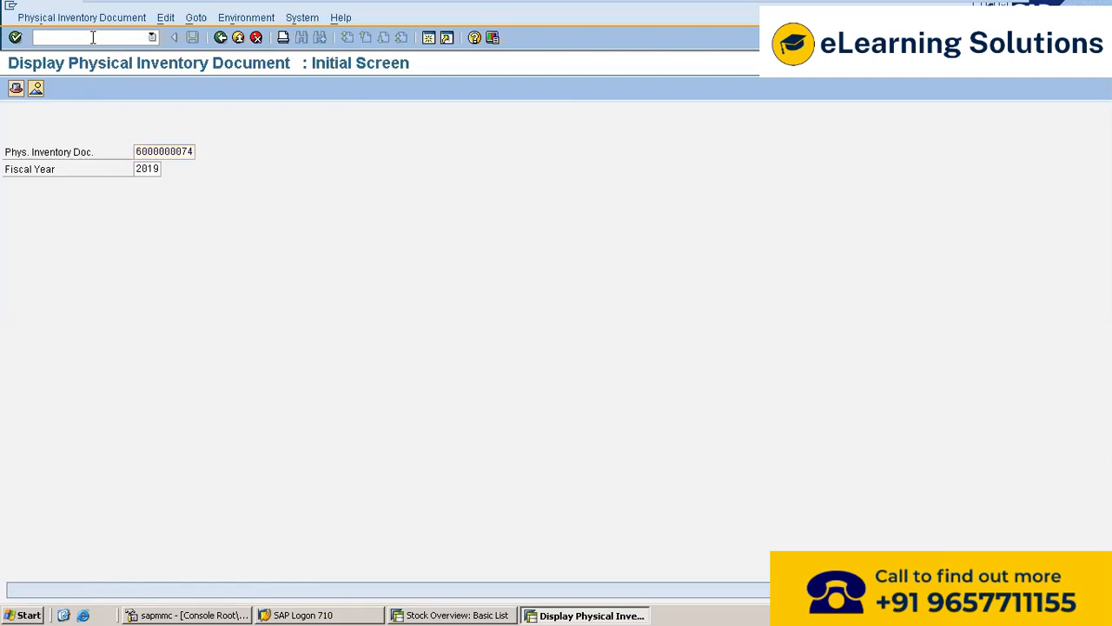
type("/NMI04")
key("Return")
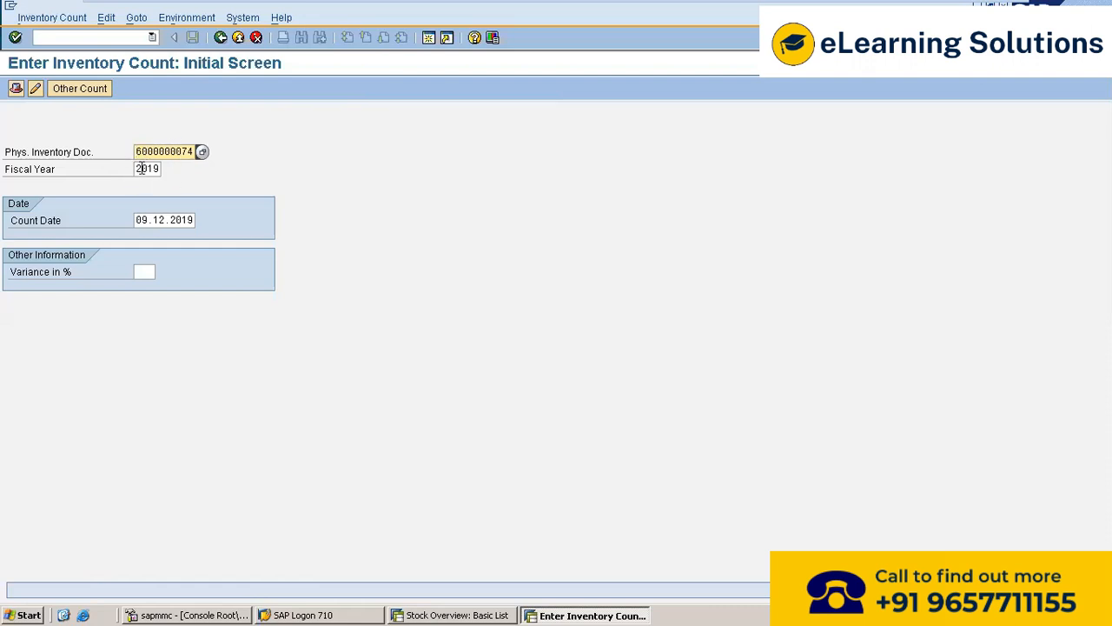
key("Return")
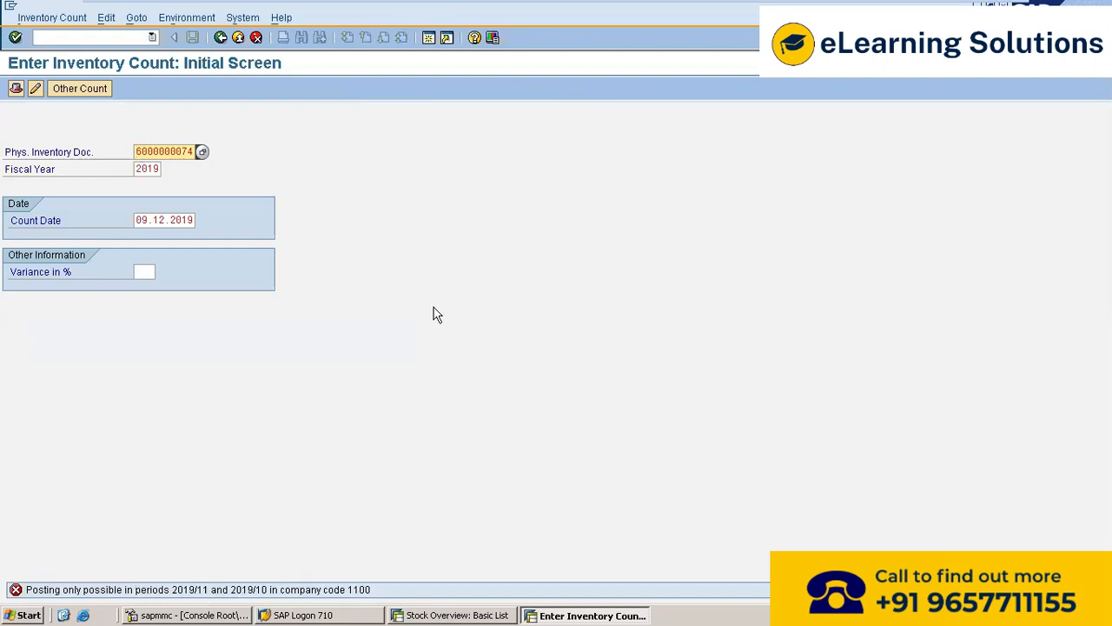
- Start transaction MMPV for closing material master periods in a new session
left_click(428, 39)
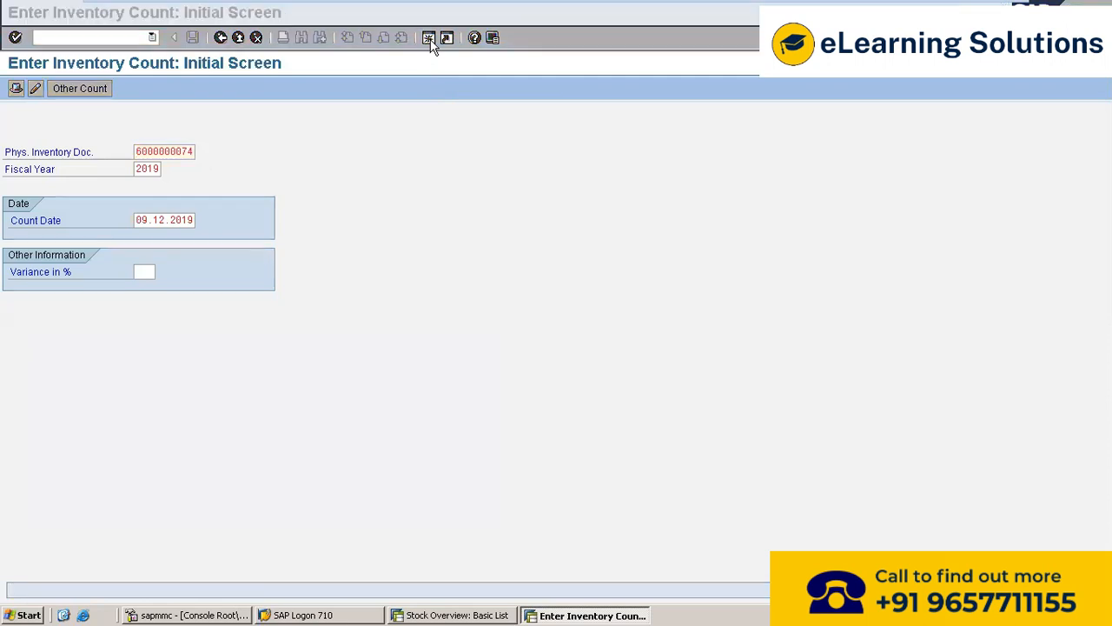
type("MMPV")
key("Return")
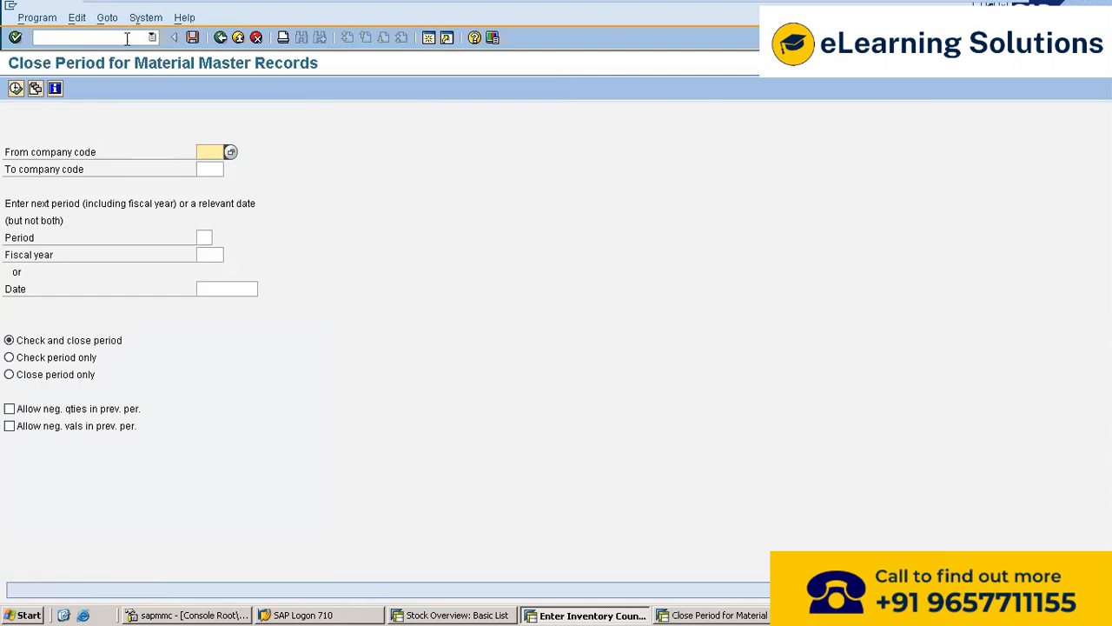
- Check and close the material master period for company code 1100 to 1100, with period 12 and fiscal year 2019
type("1100")
key("Tab")
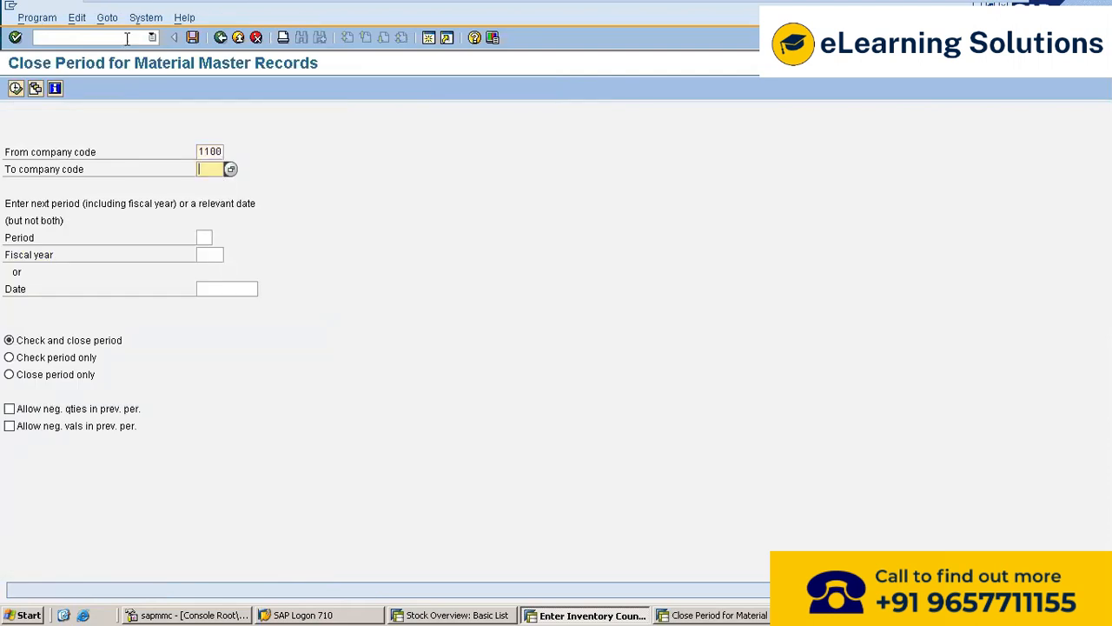
type("1100")
key("Tab")
type("12")
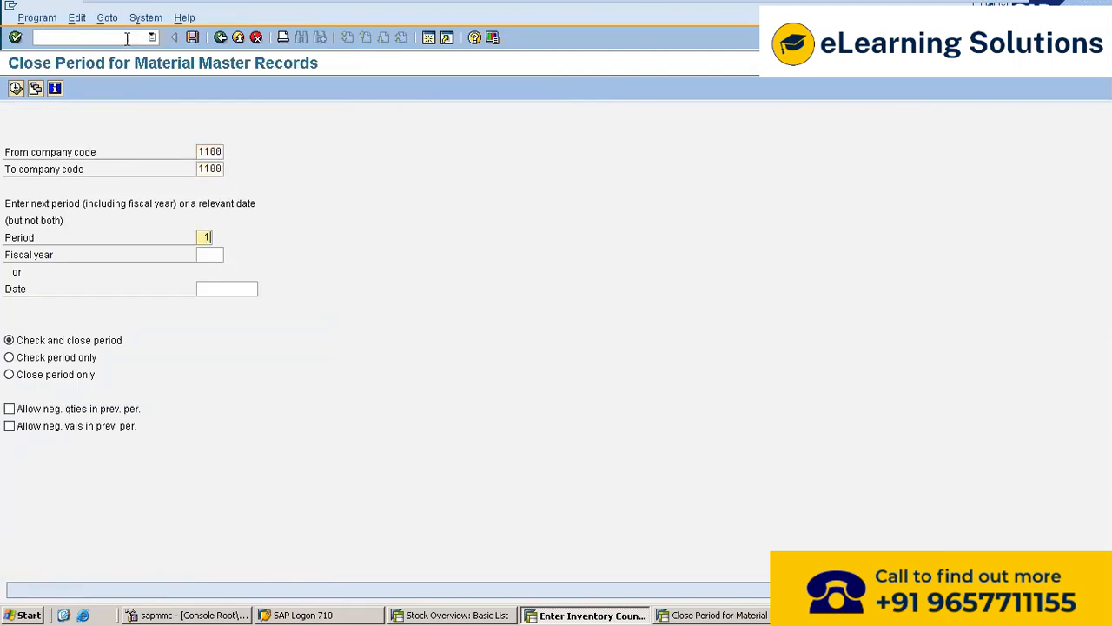
key("Tab")
type("201")
left_click(193, 38)
left_click(221, 38)
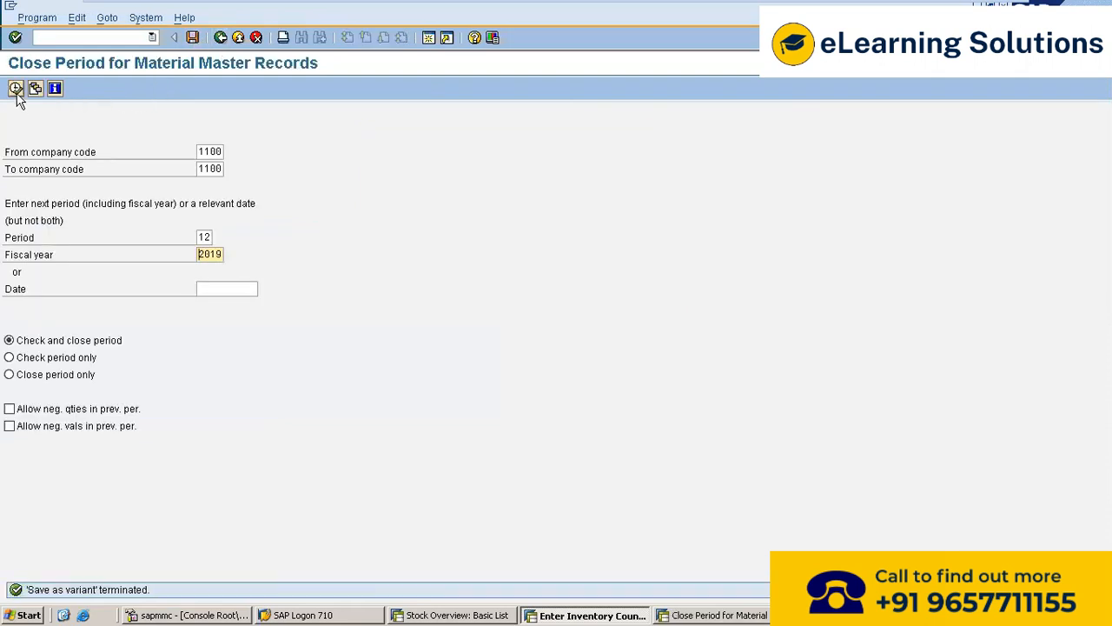
left_click(17, 91)
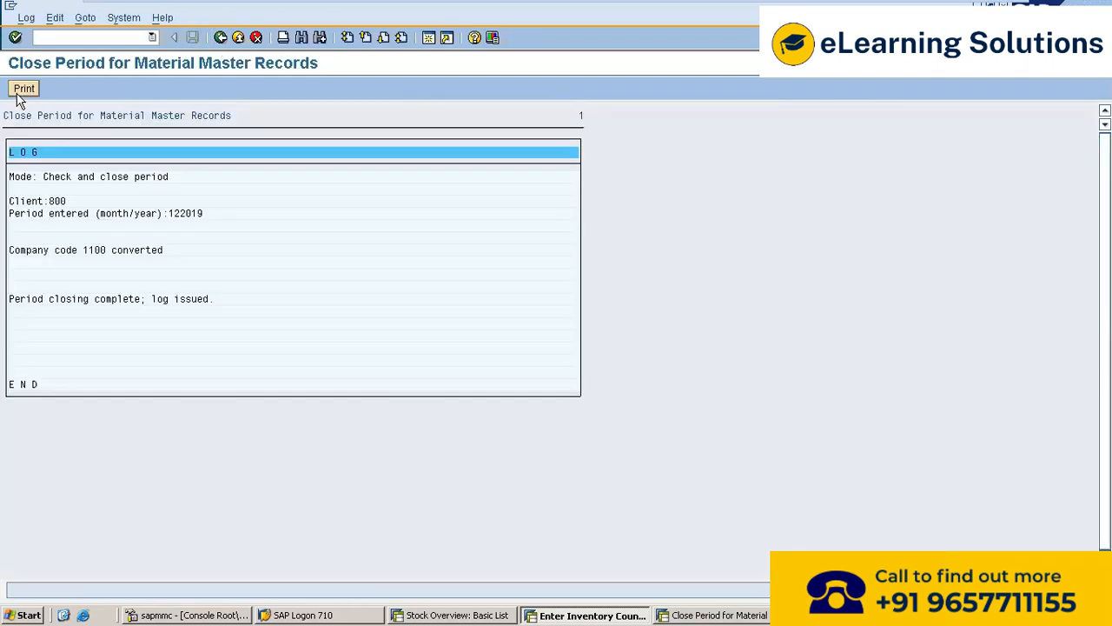
- Return to the inventory count session, restart transaction MI04 and open the count entry for the physical inventory document
key("alt+Tab")
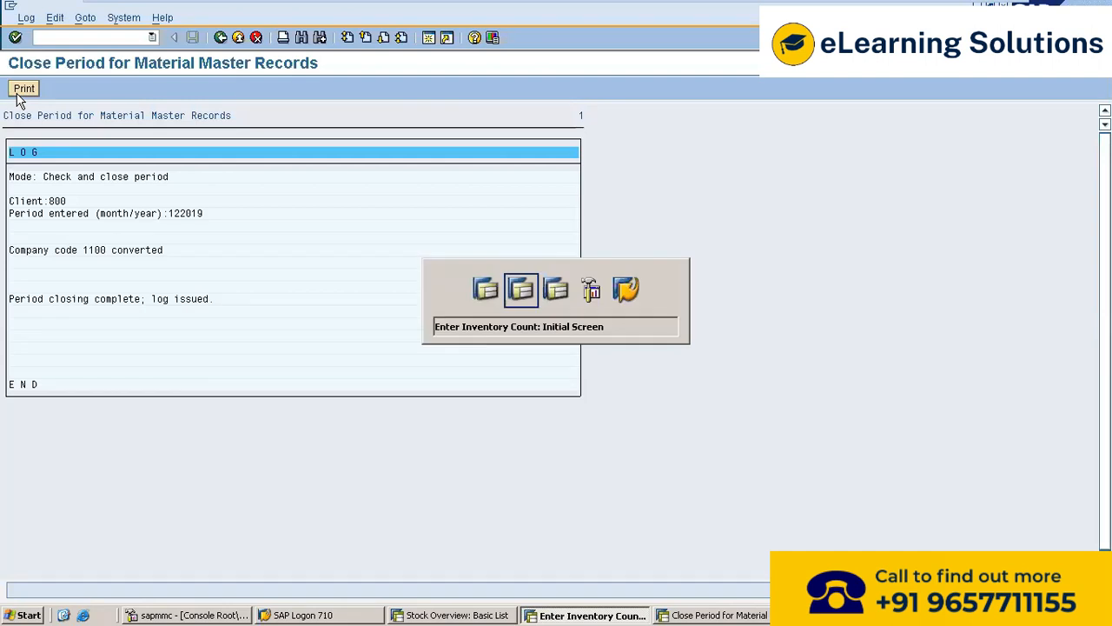
left_click(16, 90)
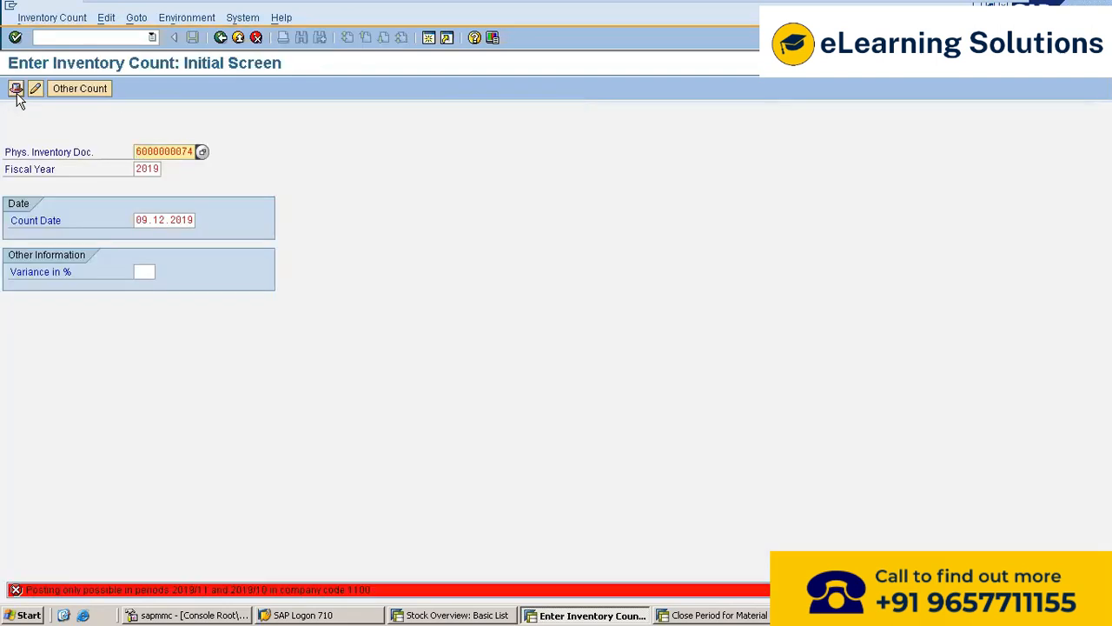
left_click(152, 37)
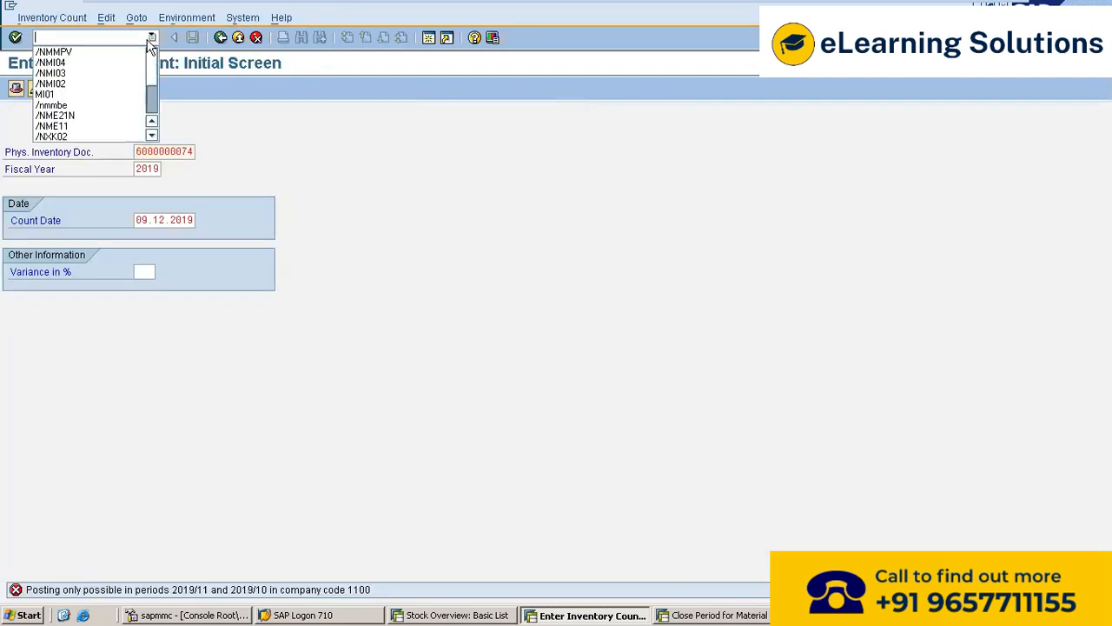
left_click(102, 61)
key("Return")
key("Return")
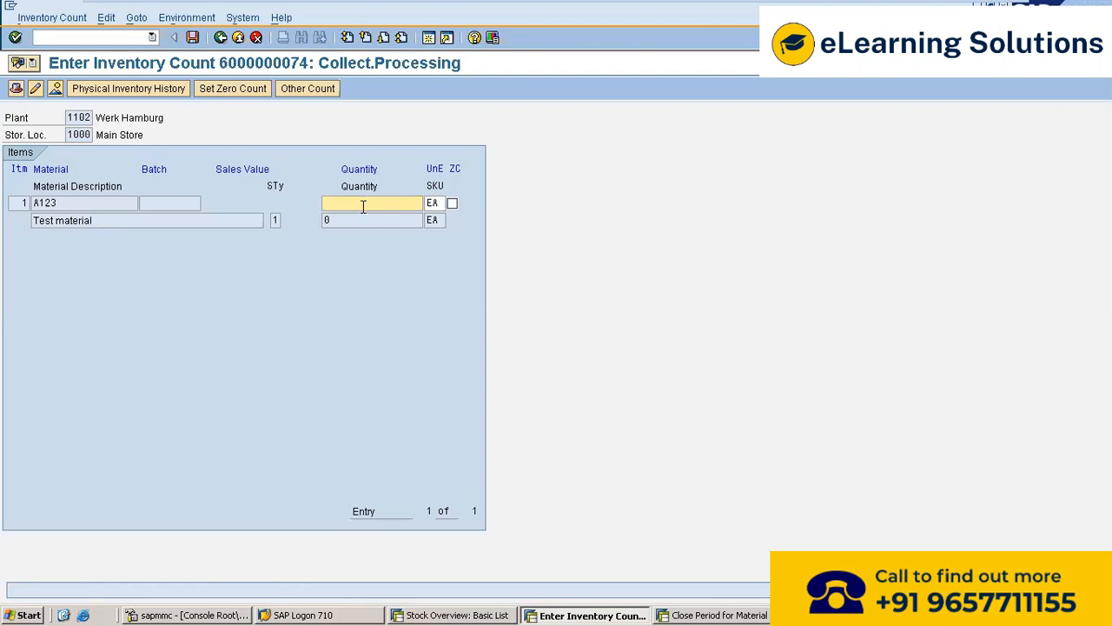
- Enter a counted quantity of 200 EA for material A123, compare it with the stock overview, and save the count
key("alt+Tab")
key("alt+Tab")
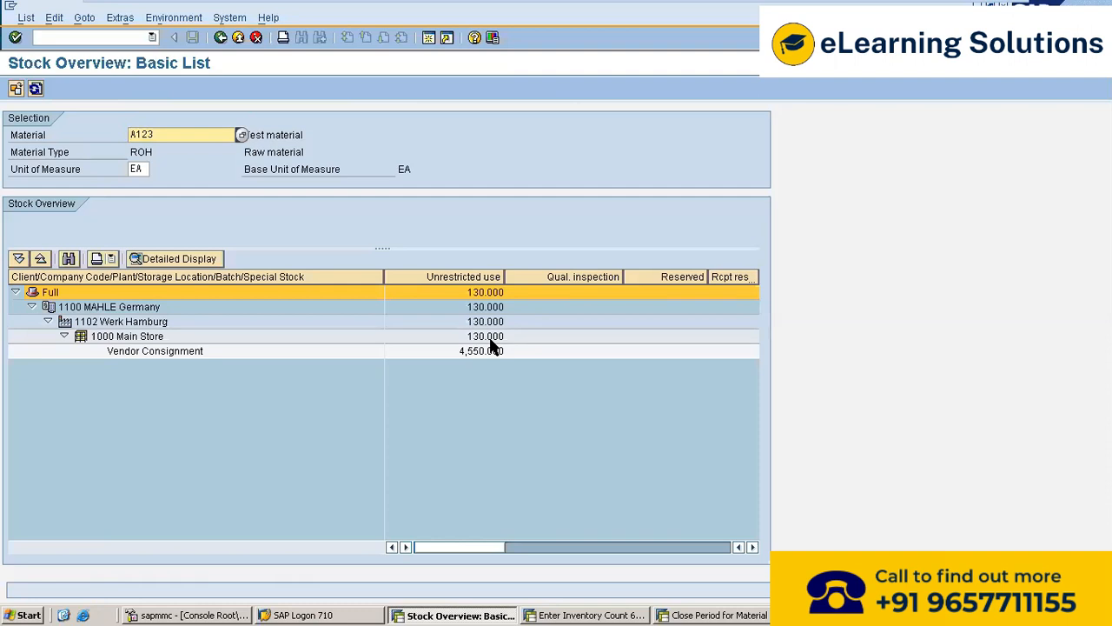
key("alt+Tab")
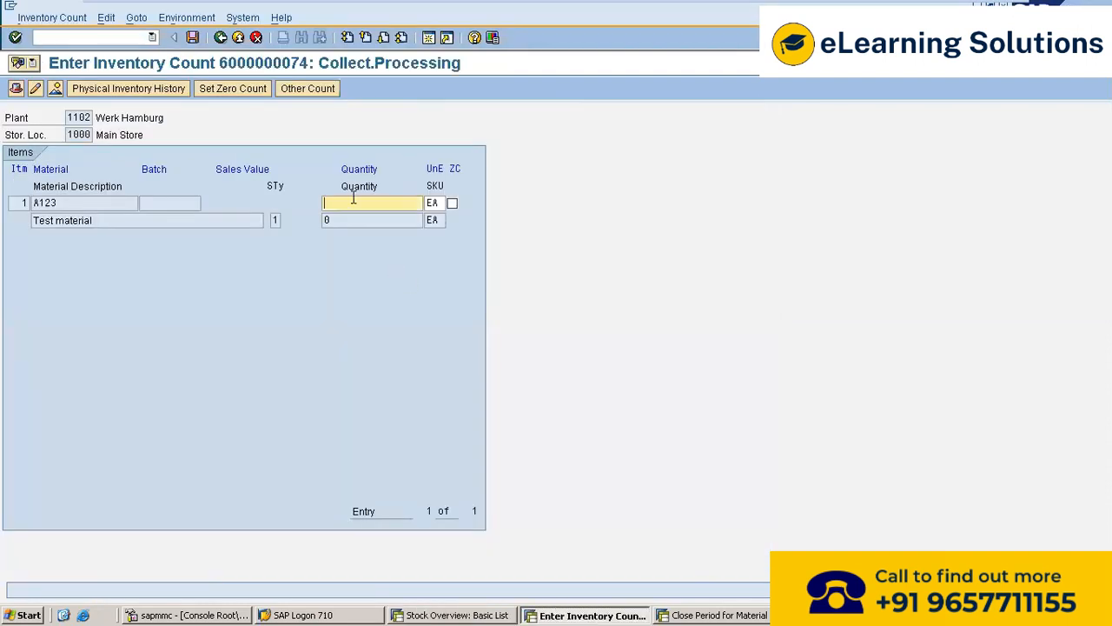
type("200")
key("Return")
key("alt+Tab")
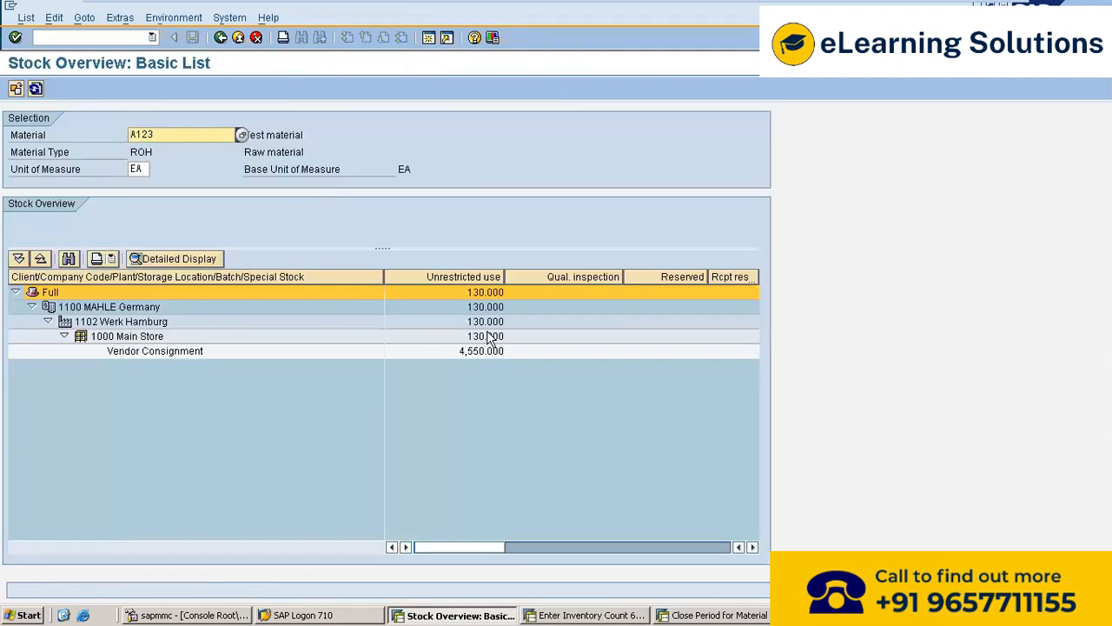
key("alt+Tab")
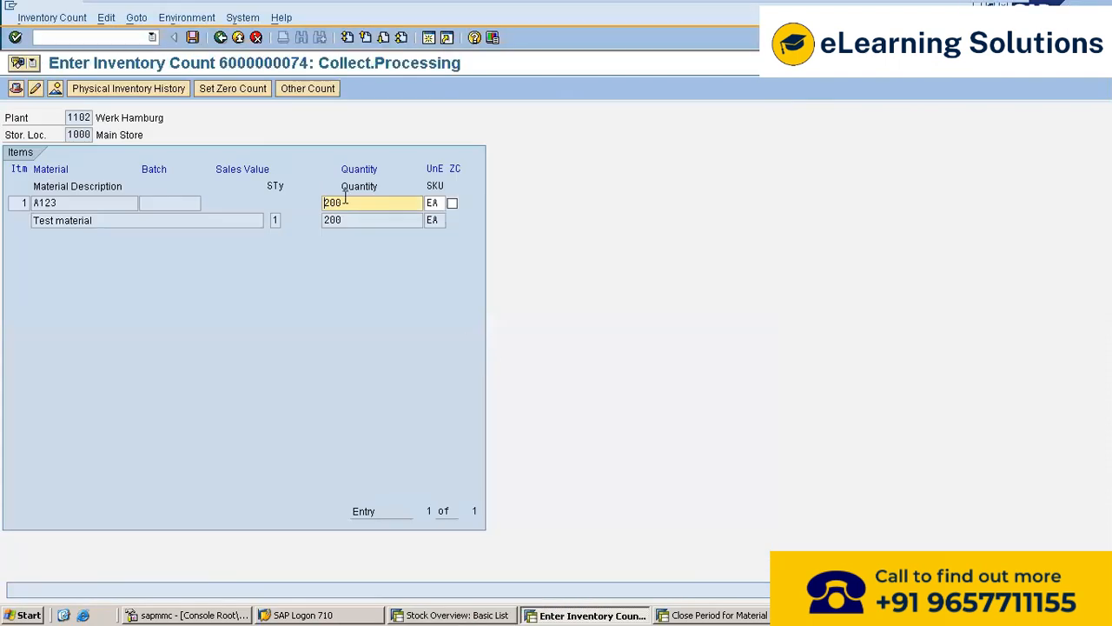
left_click(193, 38)
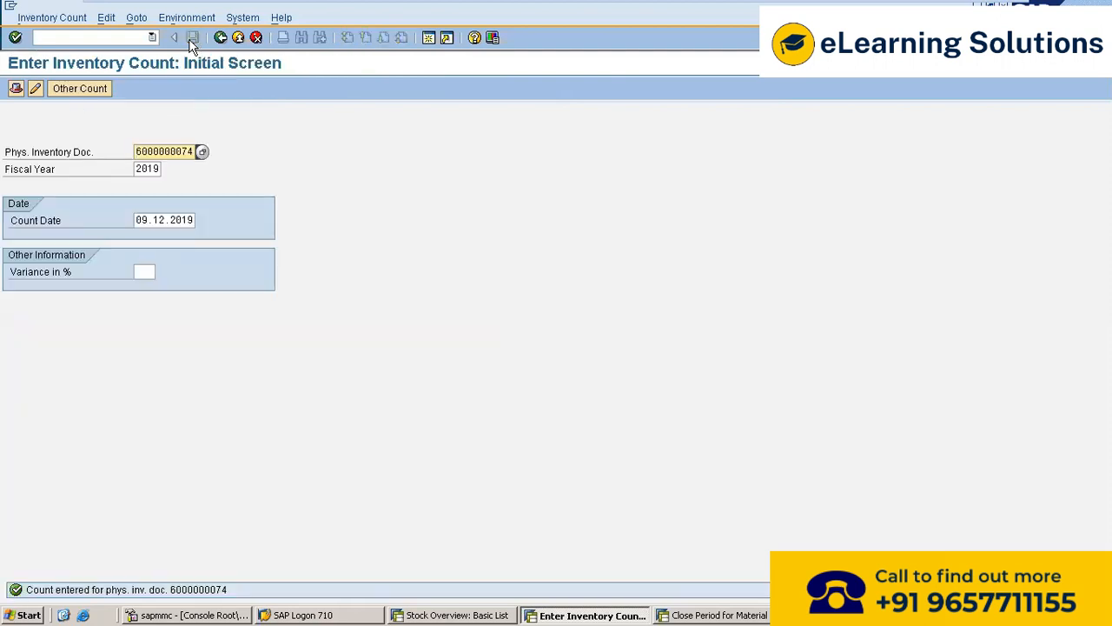
- Start transaction MI05 for changing the inventory count, view the document's header, and return to the initial screen
left_click(151, 36)
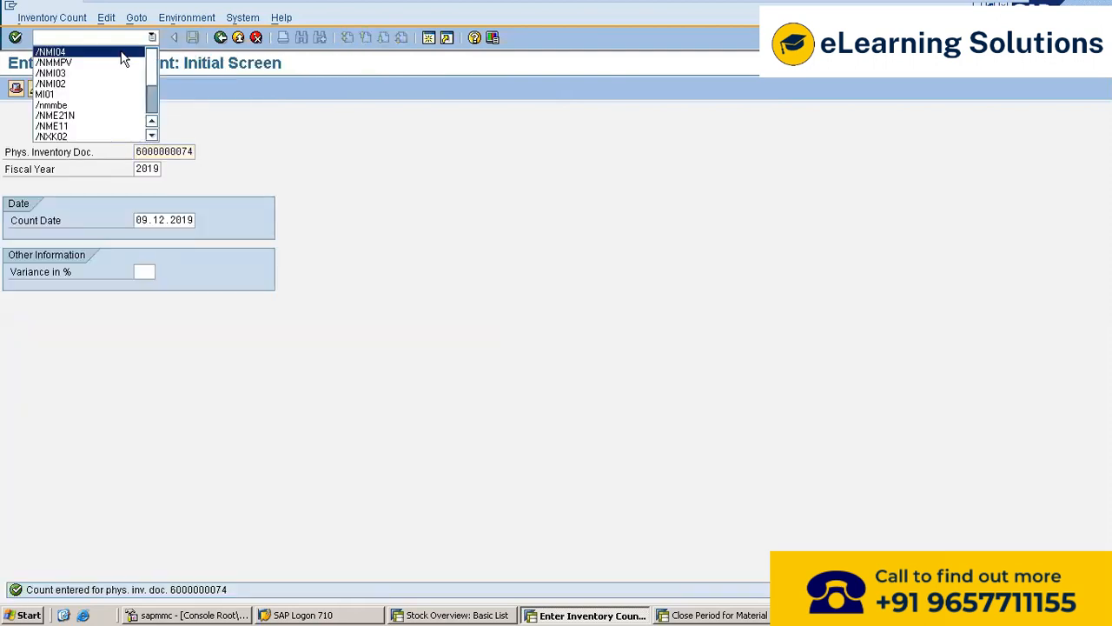
left_click(122, 53)
left_click(115, 36)
key("BackSpace")
type("2")
key("Return")
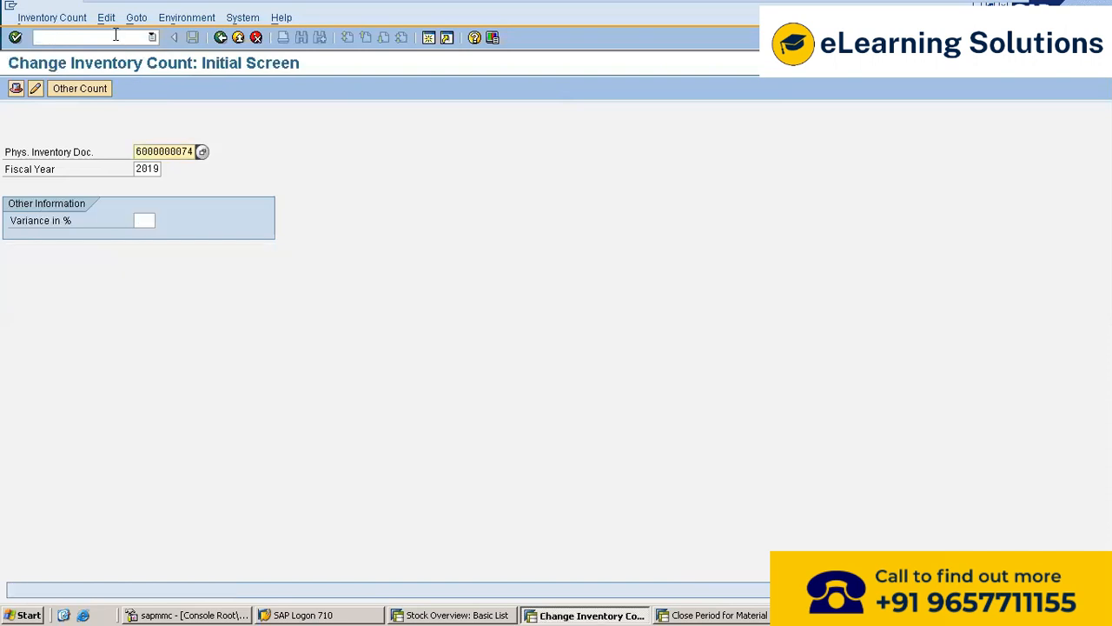
left_click(122, 89)
key("Return")
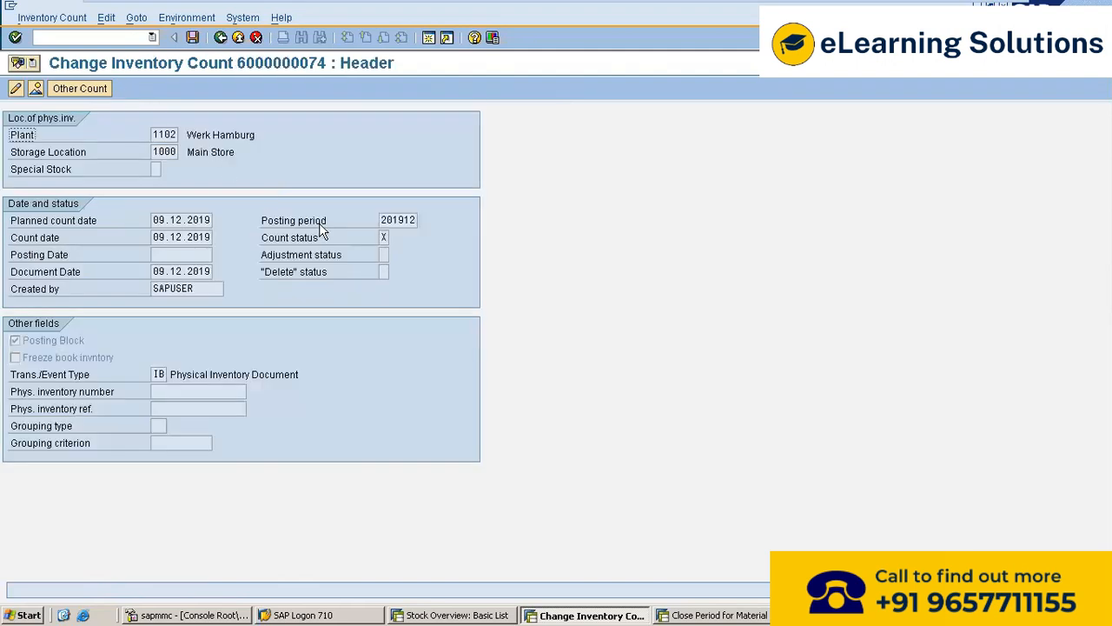
left_click(105, 94)
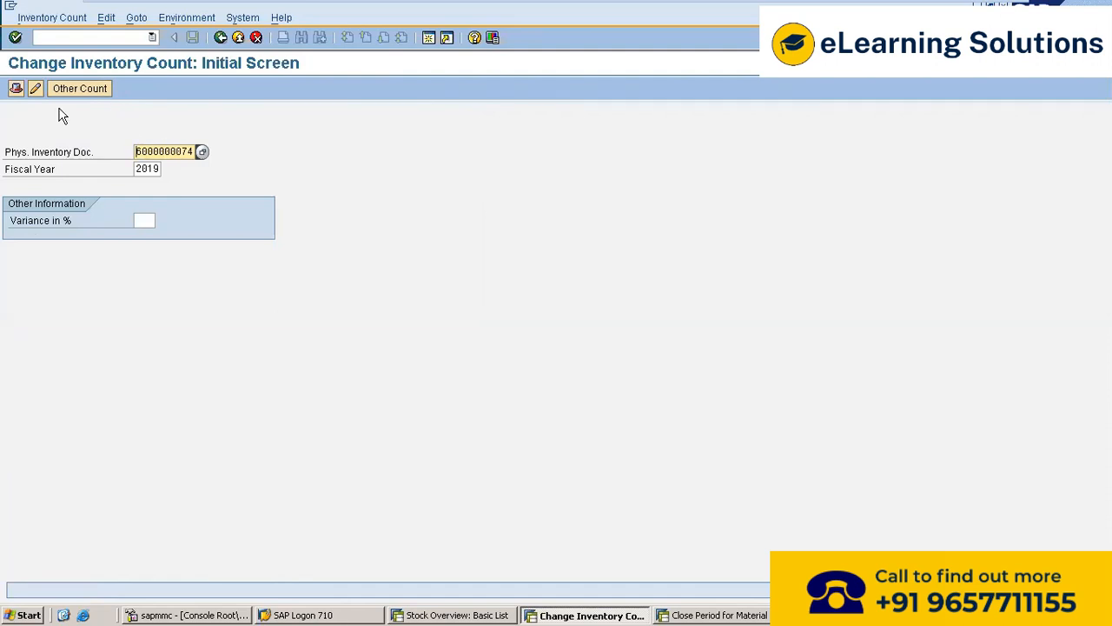
- Change the counted quantity of material A123 to 210 EA and save the inventory count
left_click(36, 90)
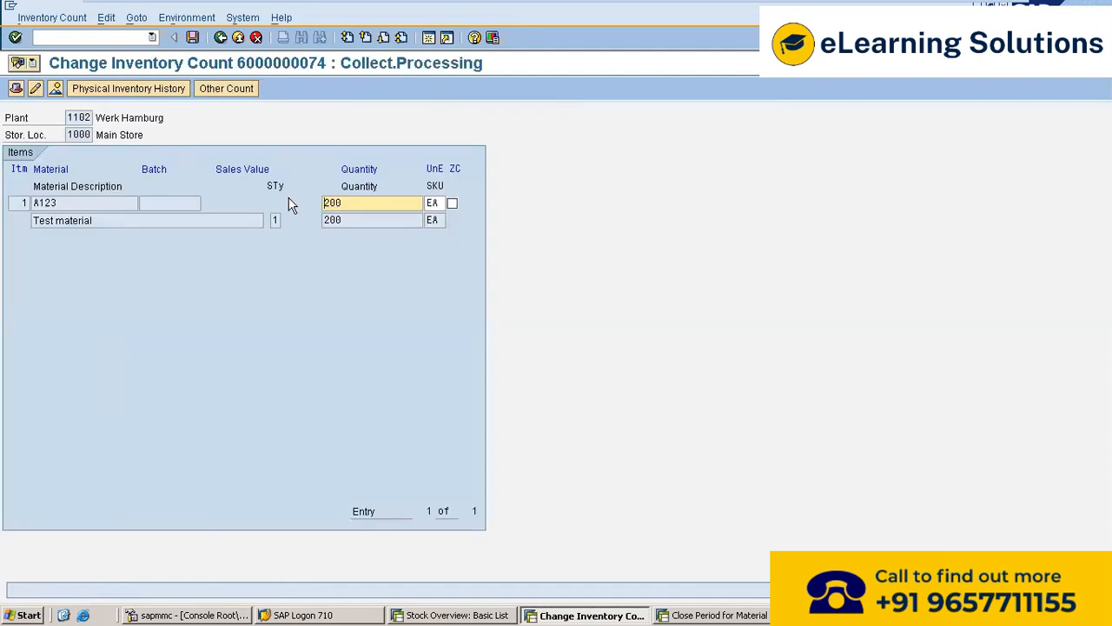
type("210")
key("Return")
left_click(193, 37)
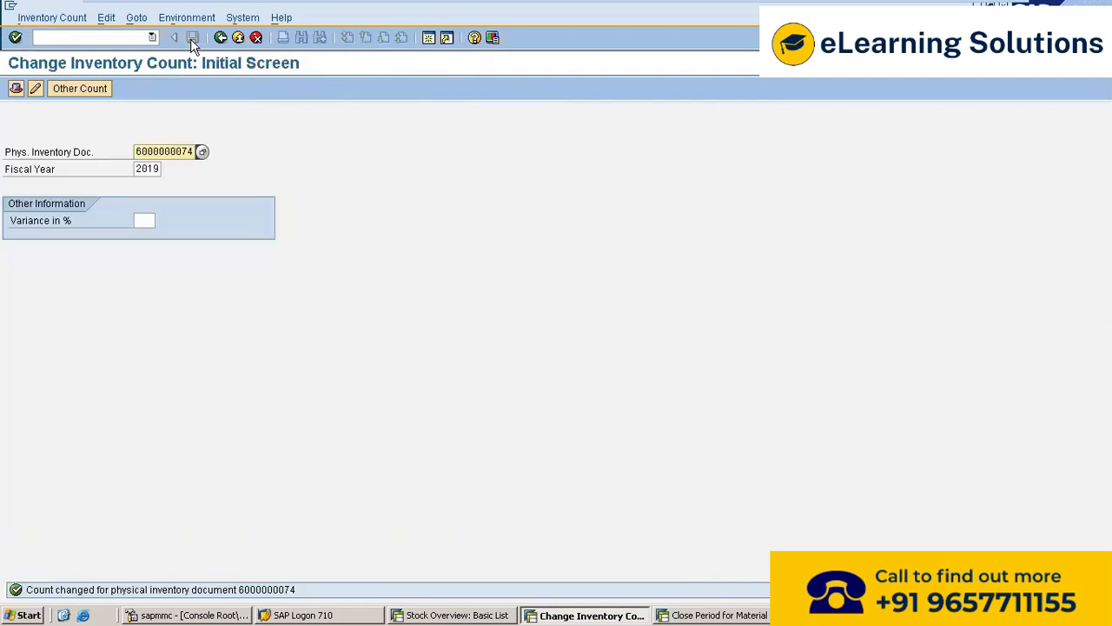
- Display the inventory count with transaction MI06, check the counted quantity of material A123, and return to the initial screen
left_click(152, 38)
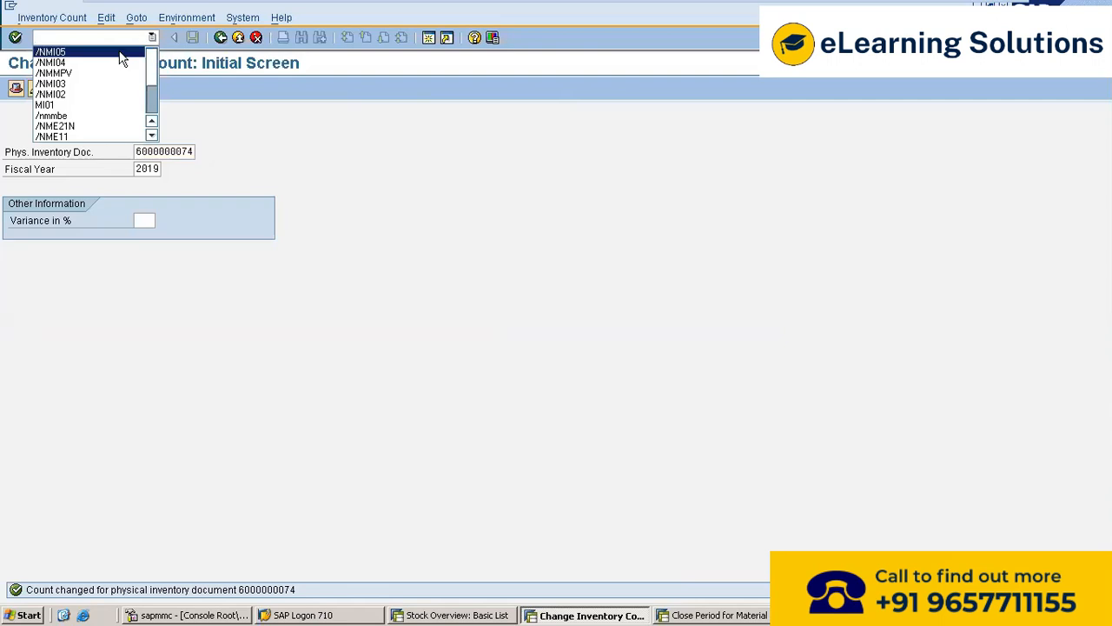
left_click(119, 54)
left_click(115, 38)
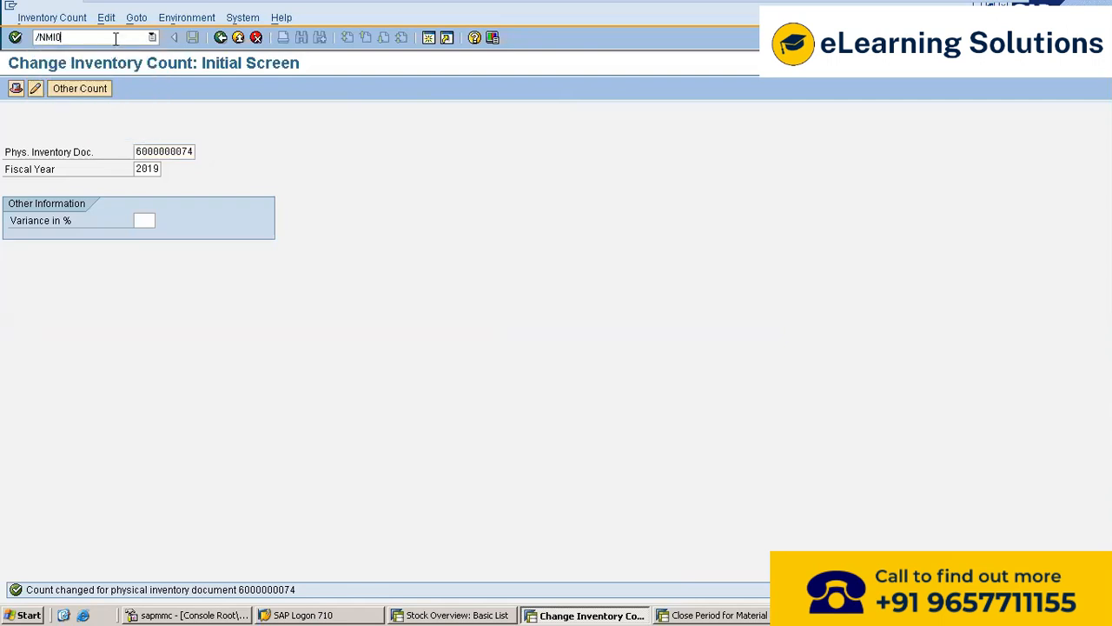
key("Return")
key("Return")
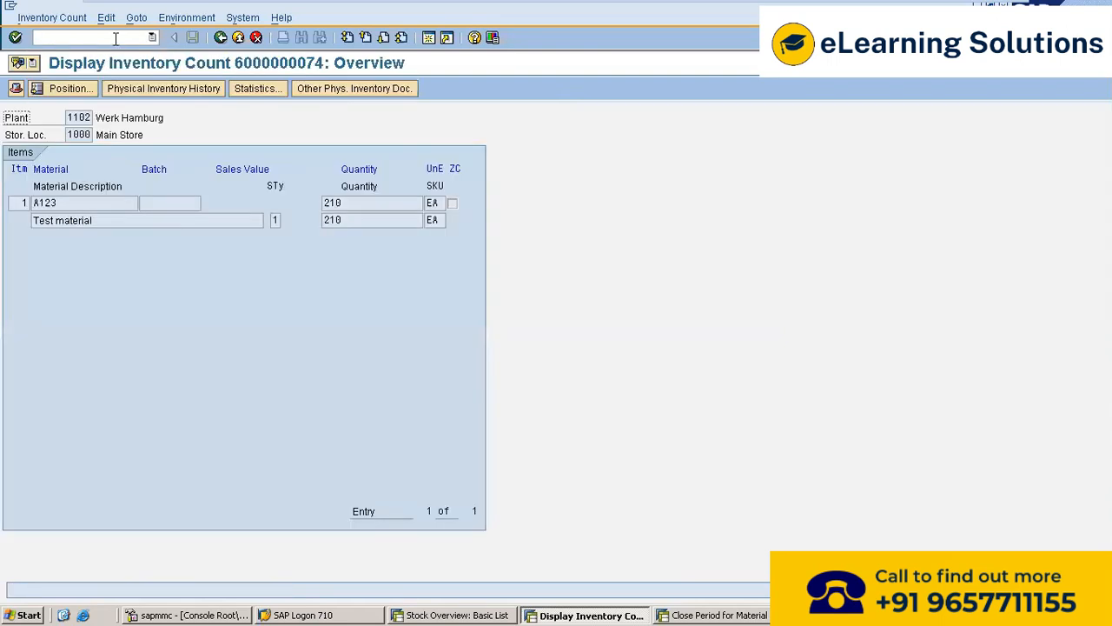
left_click(358, 205)
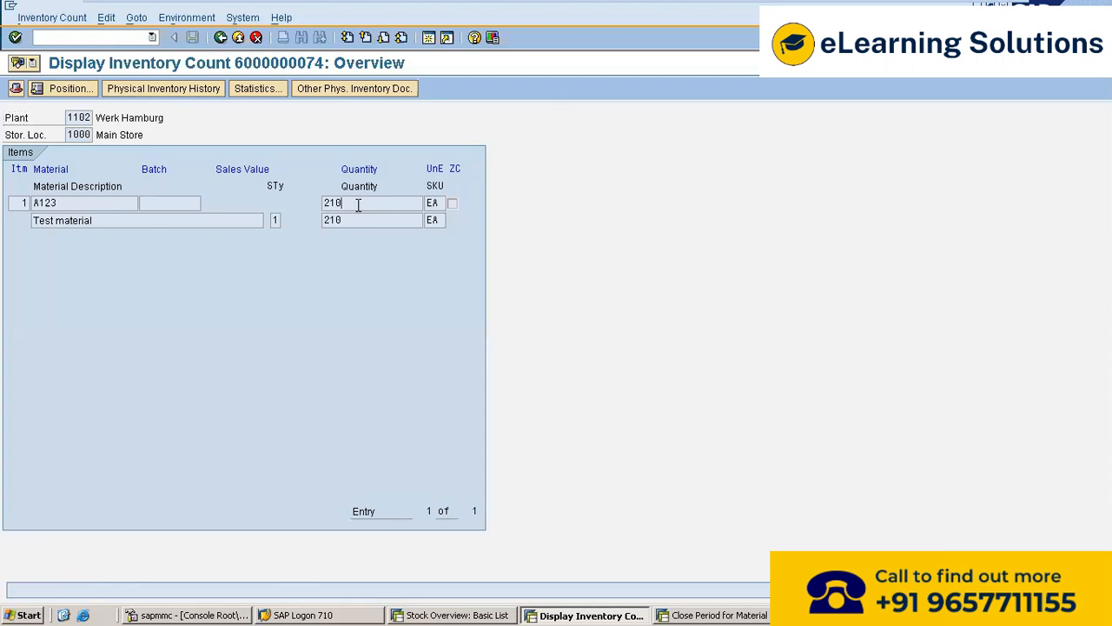
left_click(222, 38)
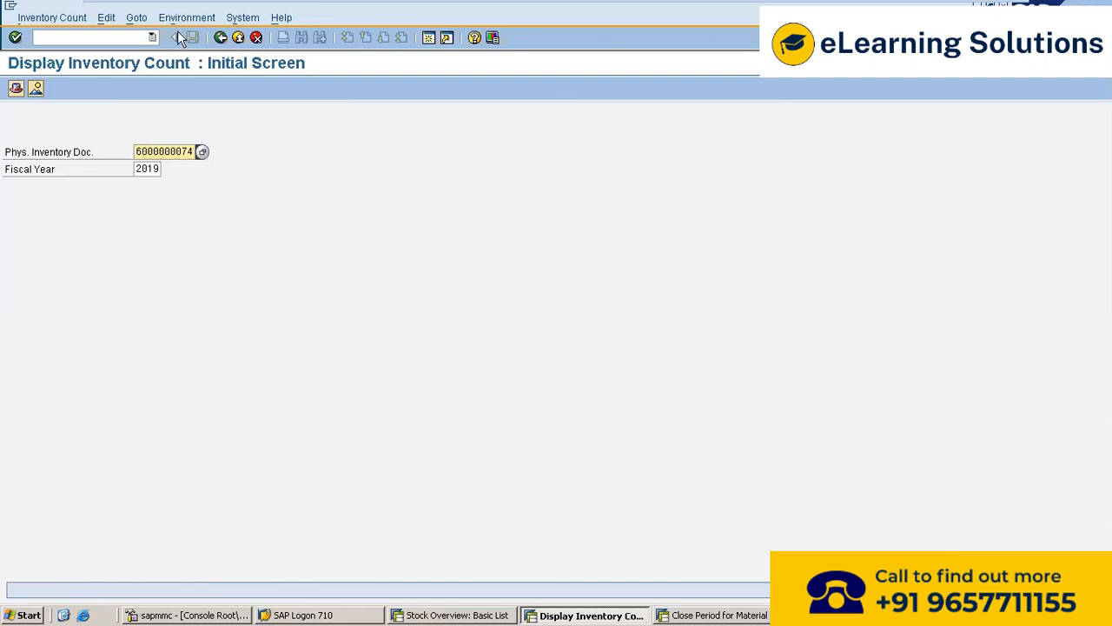
- Start transaction MI07 and open the inventory difference item of the physical inventory document
left_click(151, 38)
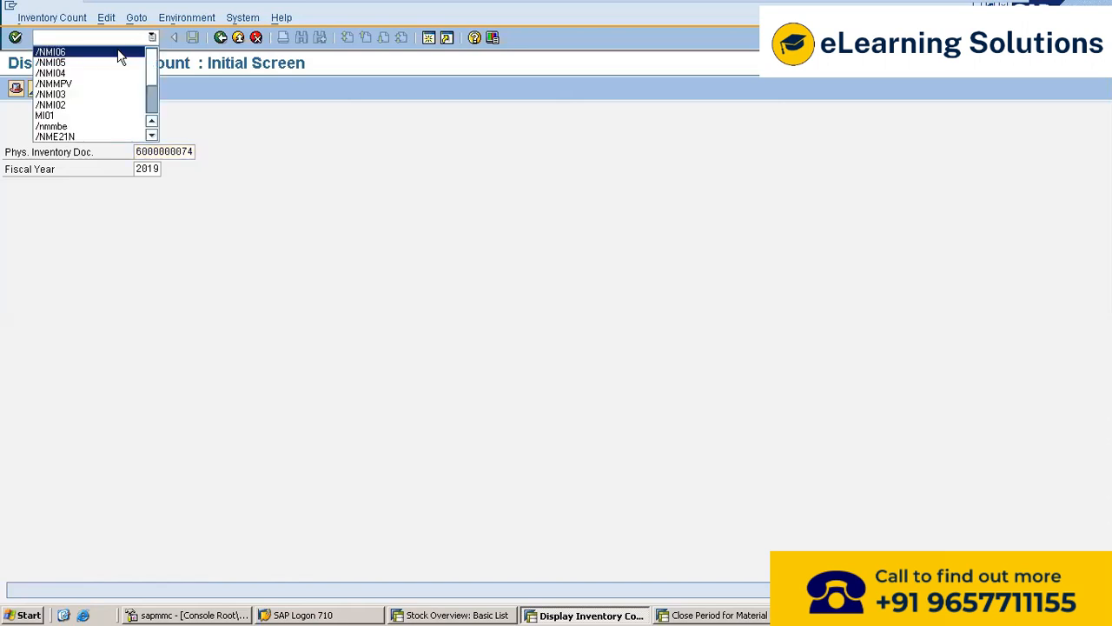
left_click(120, 53)
key("End")
key("BackSpace")
type("7")
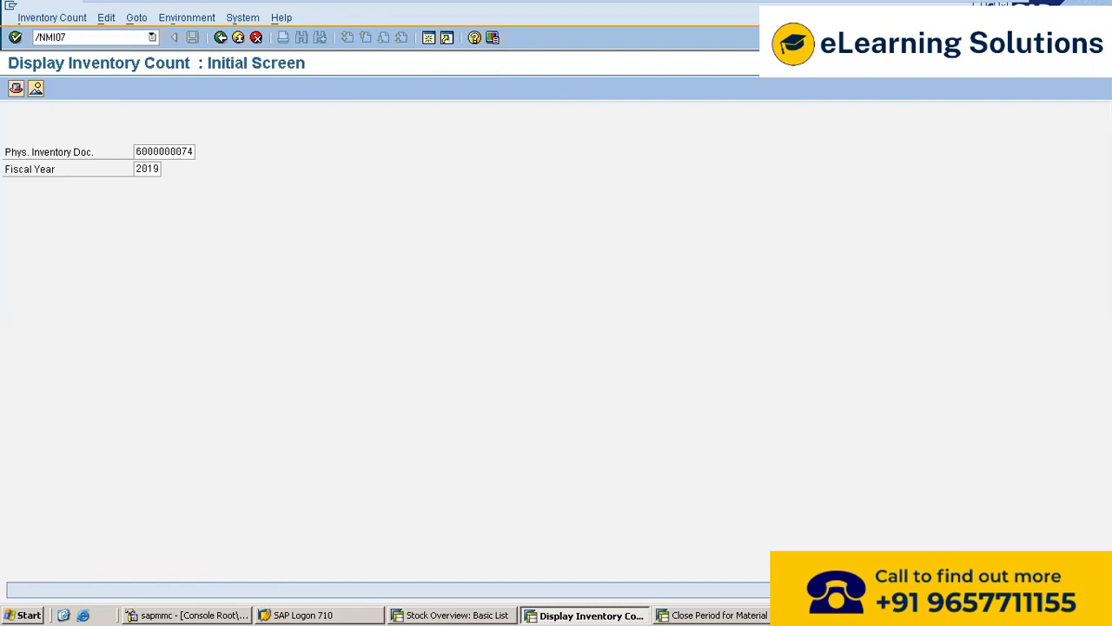
key("Return")
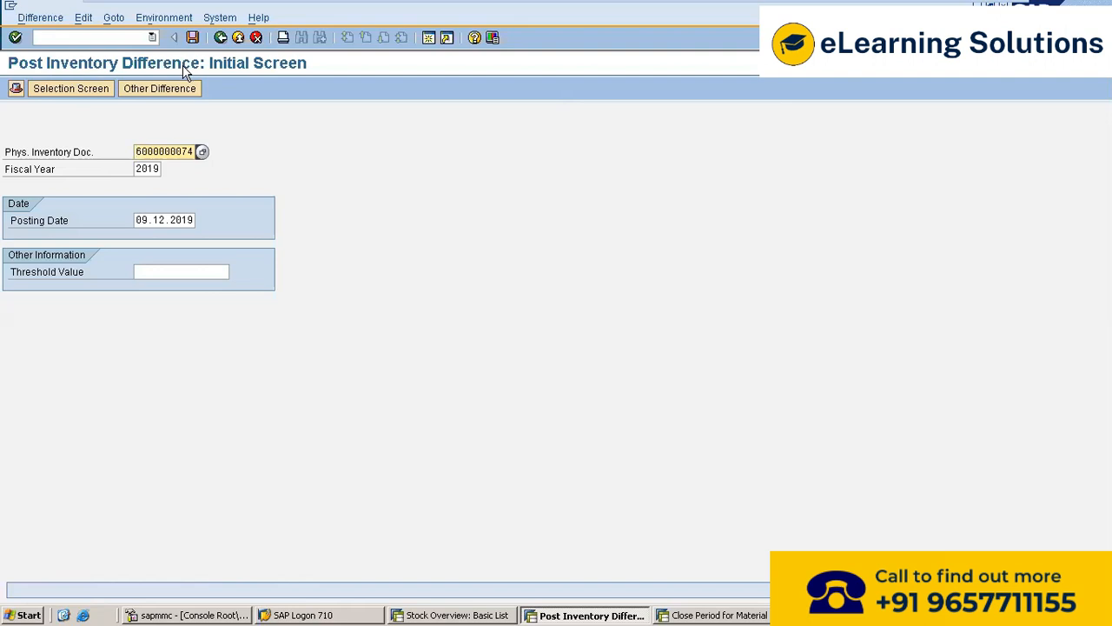
key("Return")
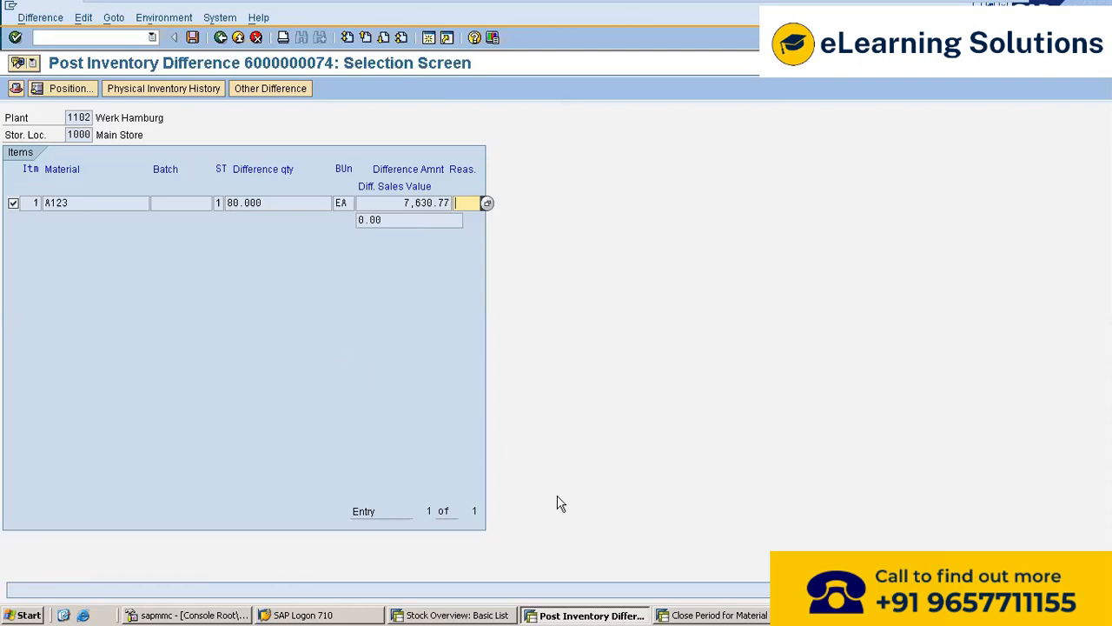
- Compare the difference with the stock overview, assign reason 0002 Unidentified for movement type 701, and post the inventory difference
left_click(491, 614)
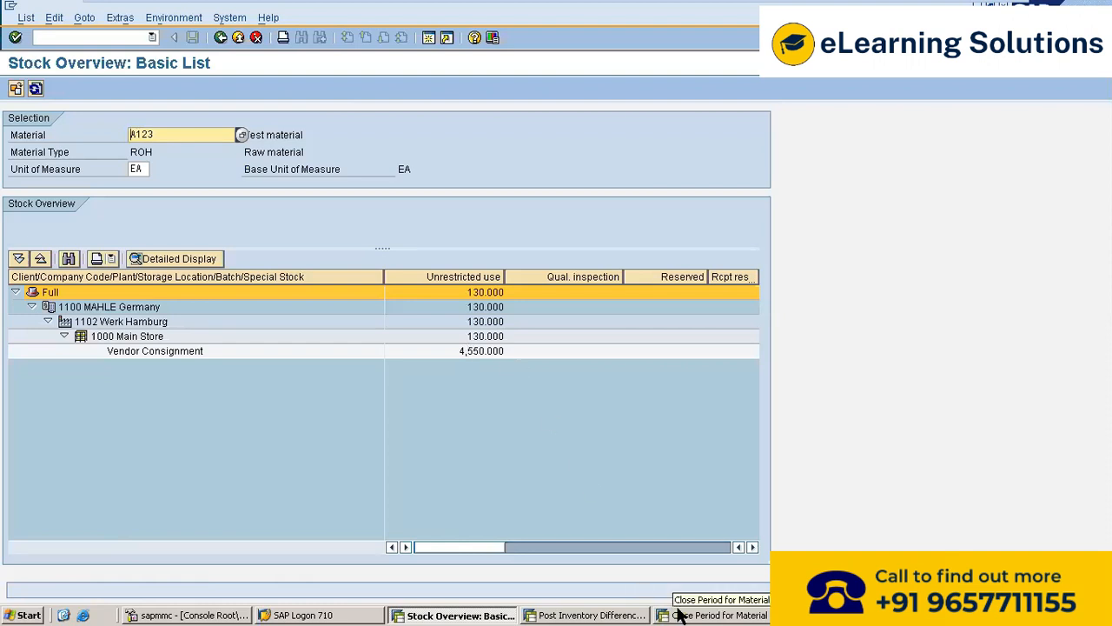
left_click(640, 614)
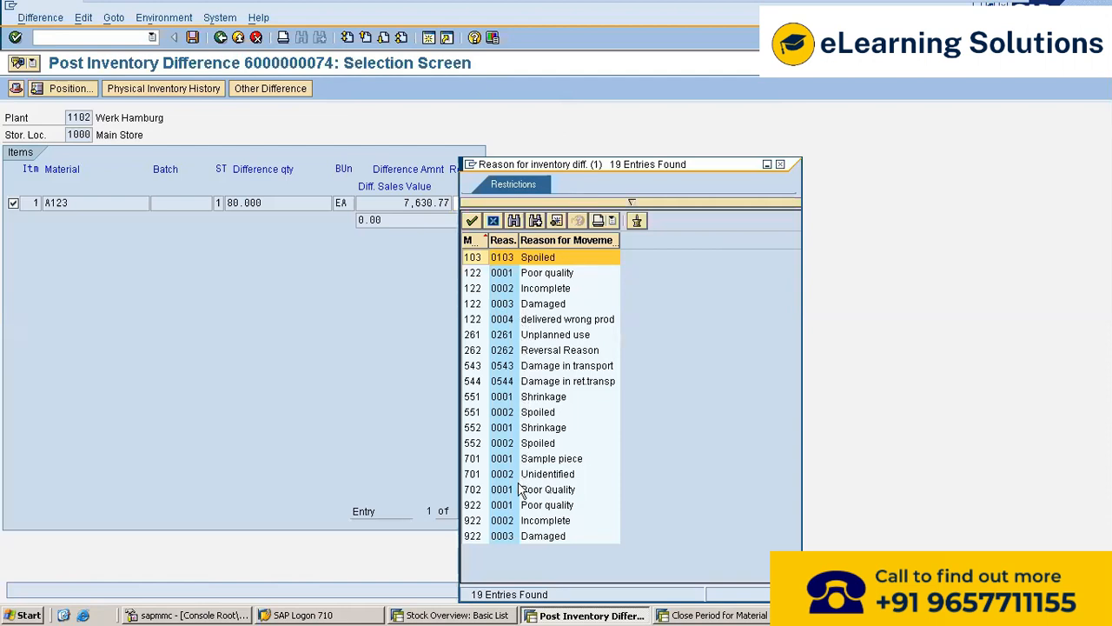
left_click(474, 474)
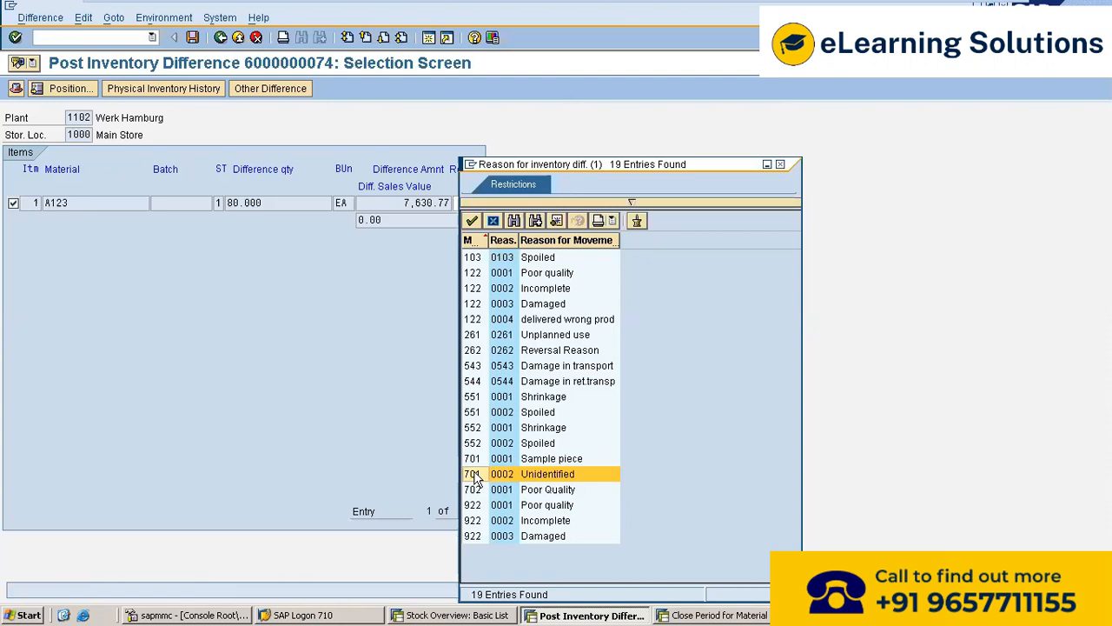
double_click(474, 476)
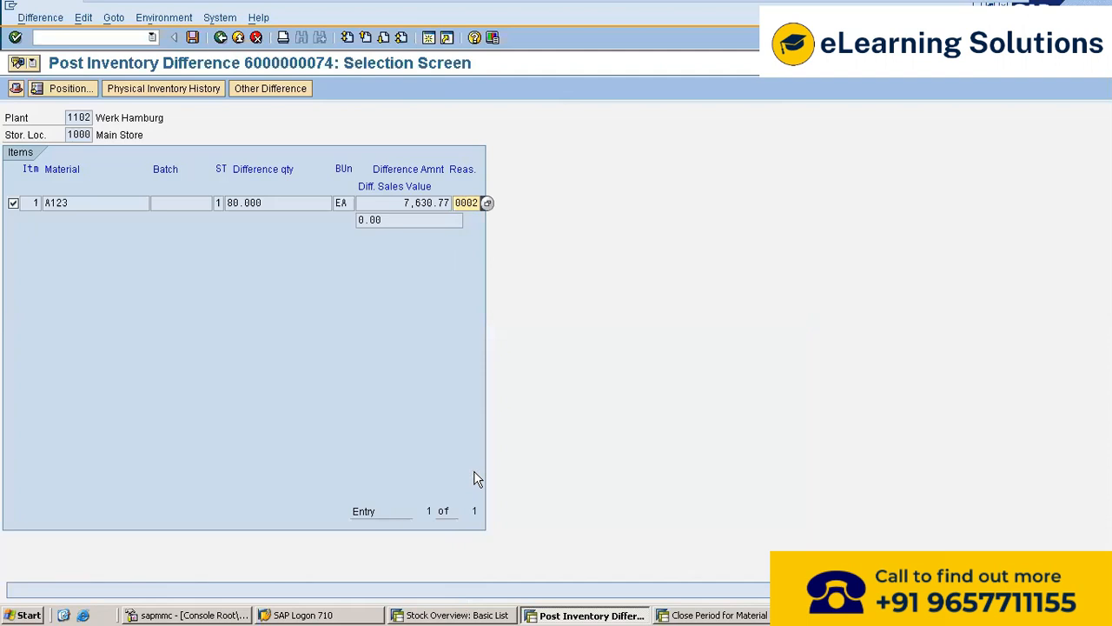
key("Return")
left_click(195, 41)
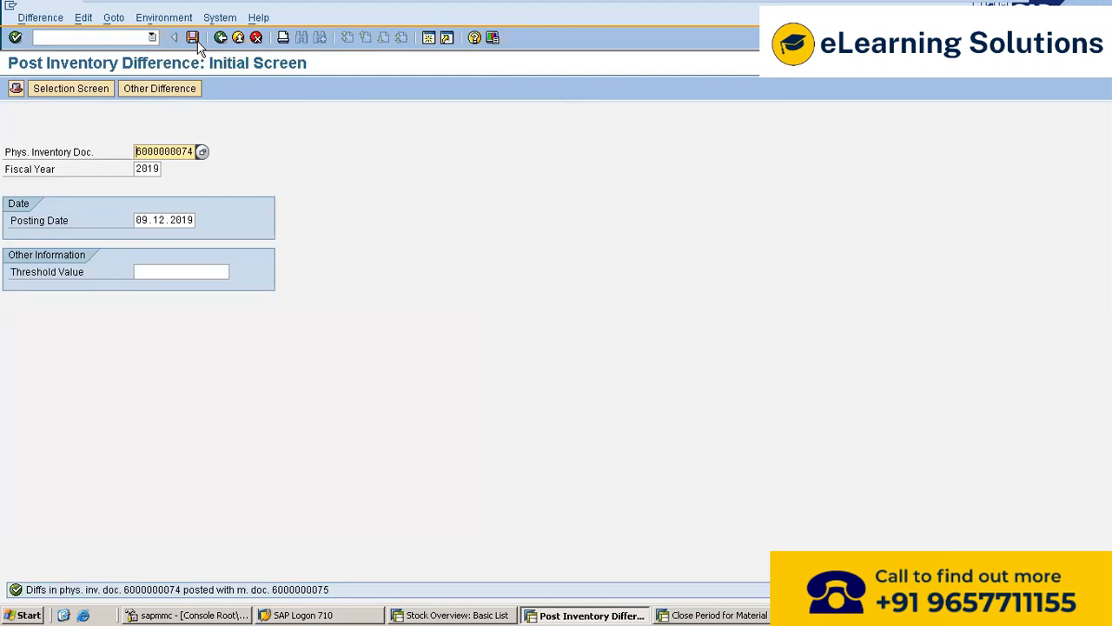
- Refresh the stock overview of material A123 to check the stock, and exit to the SAP Easy Access screen
left_click(451, 615)
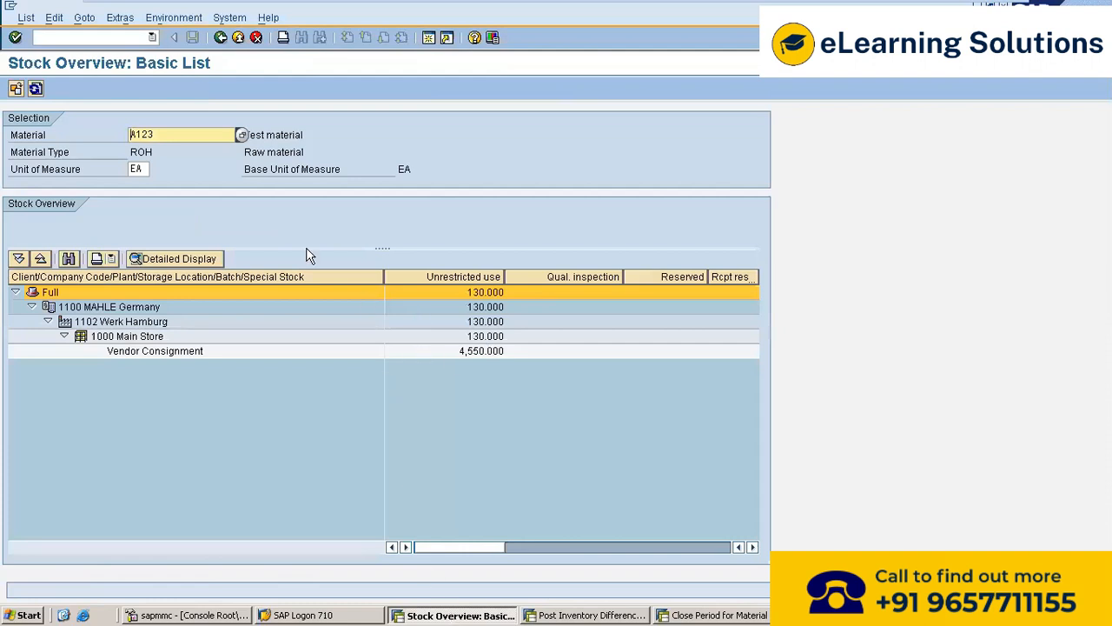
left_click(36, 88)
left_click(35, 88)
left_click(238, 37)
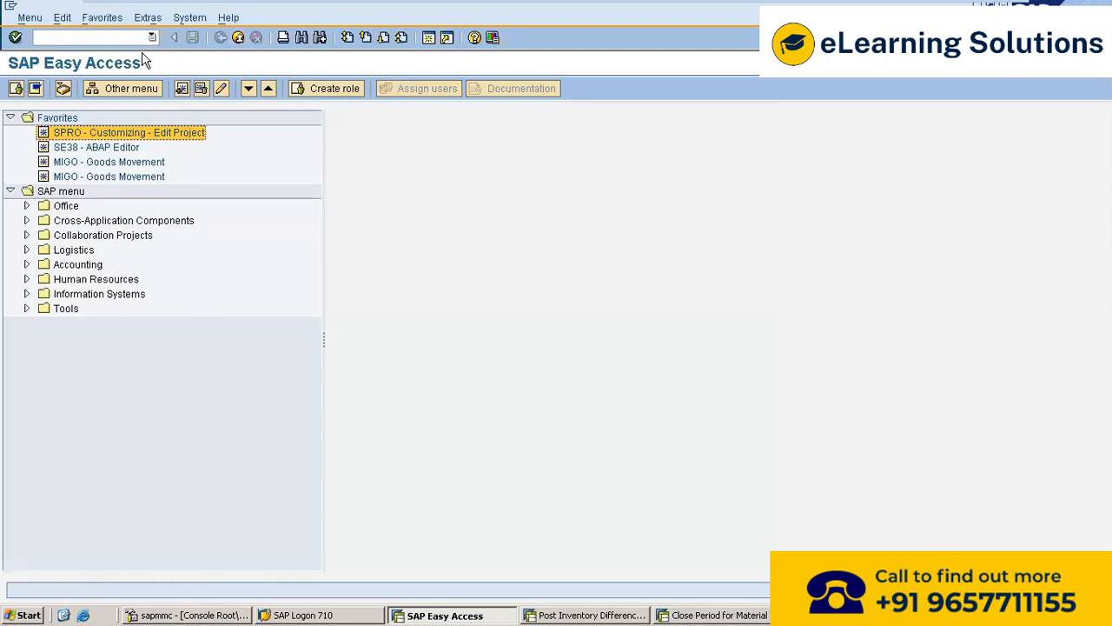
- Start transaction MI08, try to open the physical inventory document for posting count and difference, and return to SAP Easy Access
left_click(152, 38)
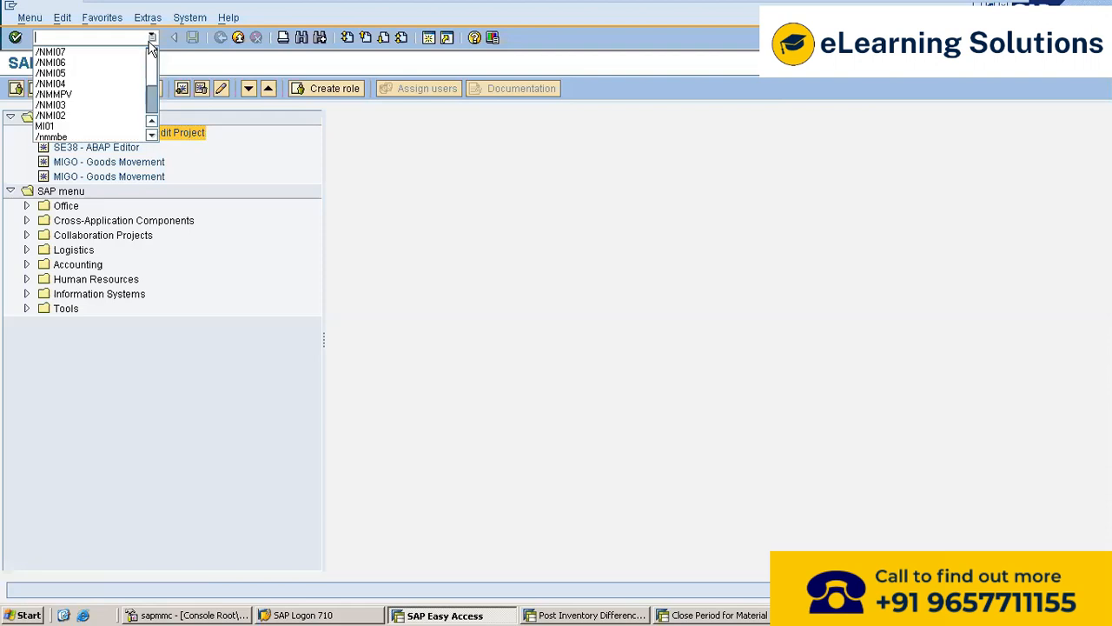
left_click(96, 44)
left_click(109, 37)
key("Return")
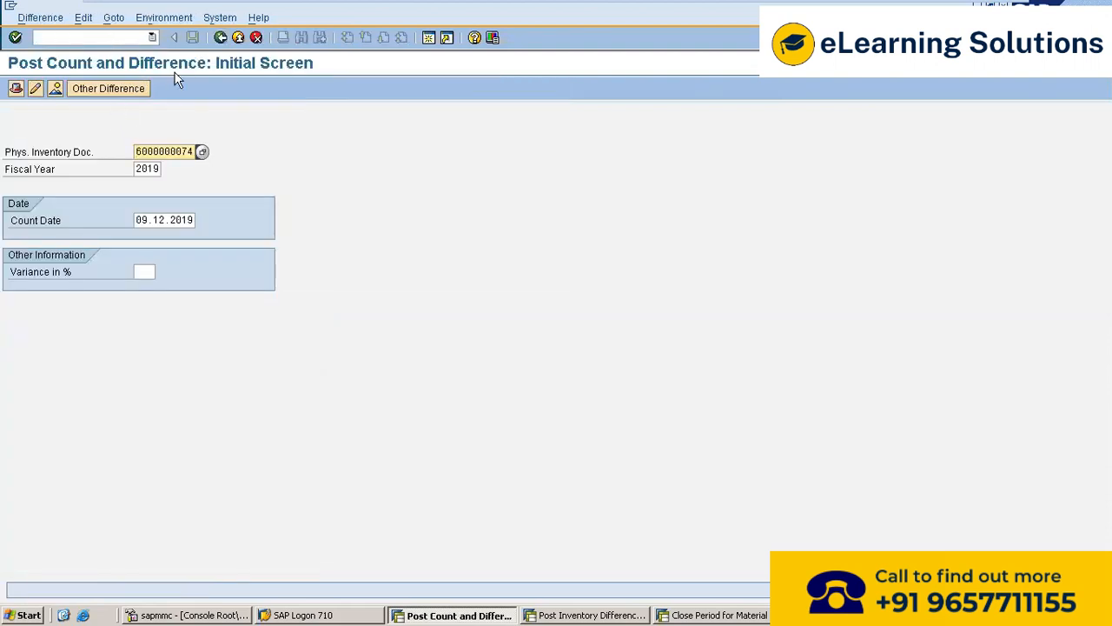
key("Return")
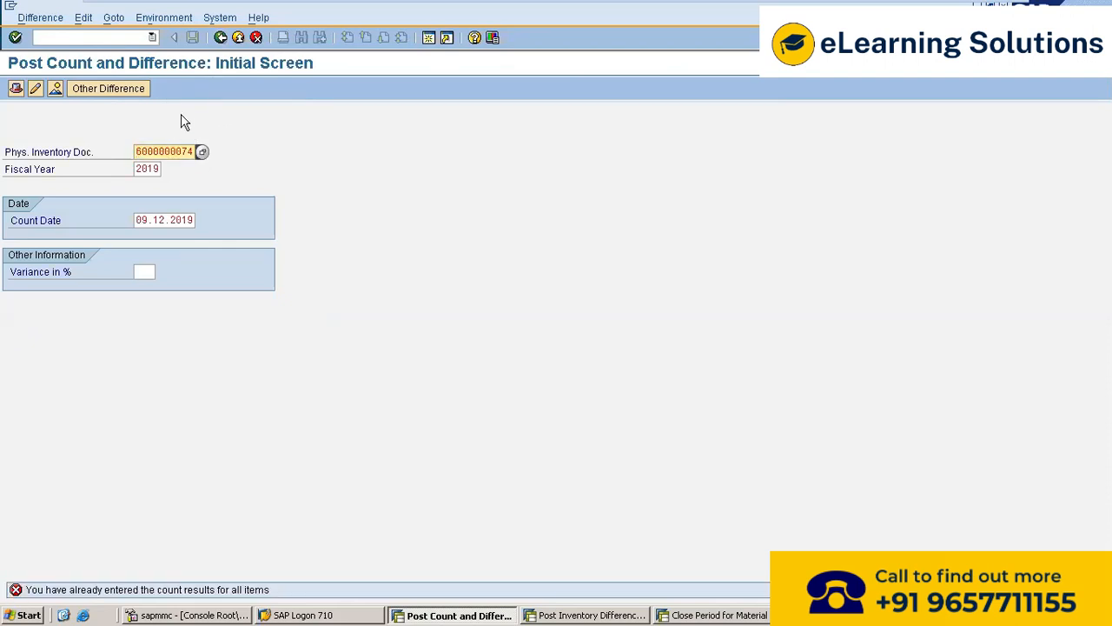
left_click(221, 39)
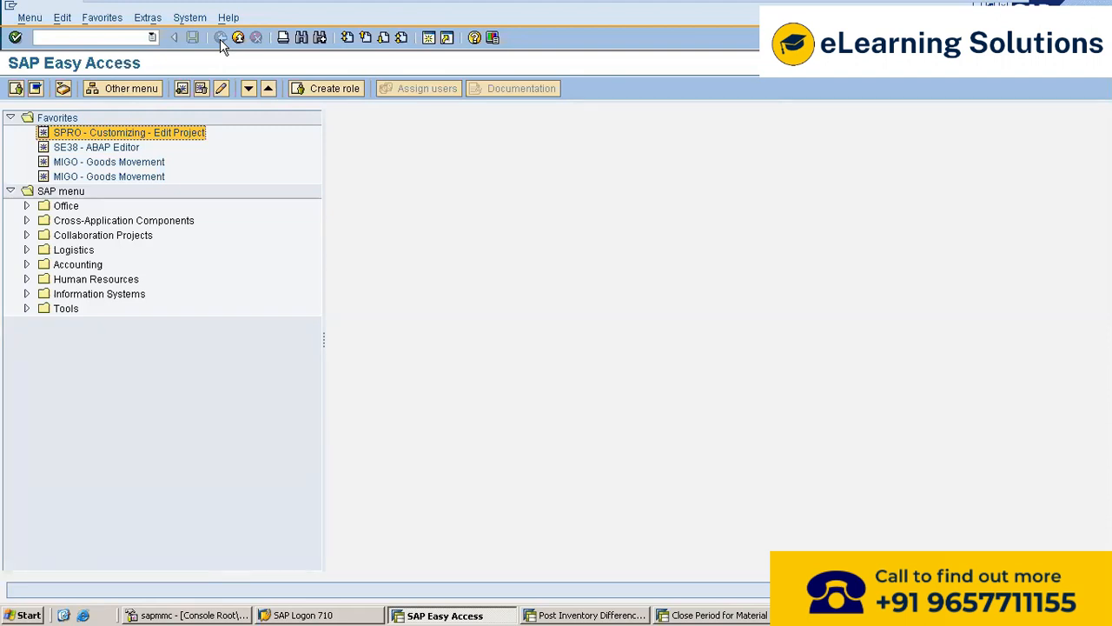
- Start transaction MB1C with movement type 501, receipt without purchase order into warehouse, and enter material A123 as the first item
left_click(110, 39)
type("MB1C")
key("Return")
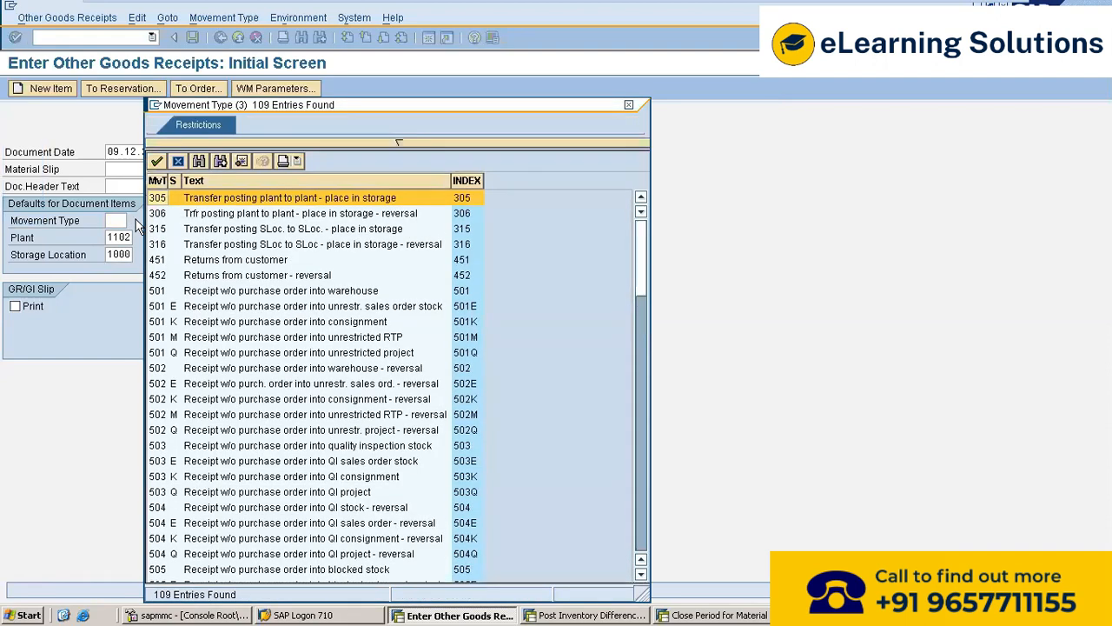
left_click(164, 292)
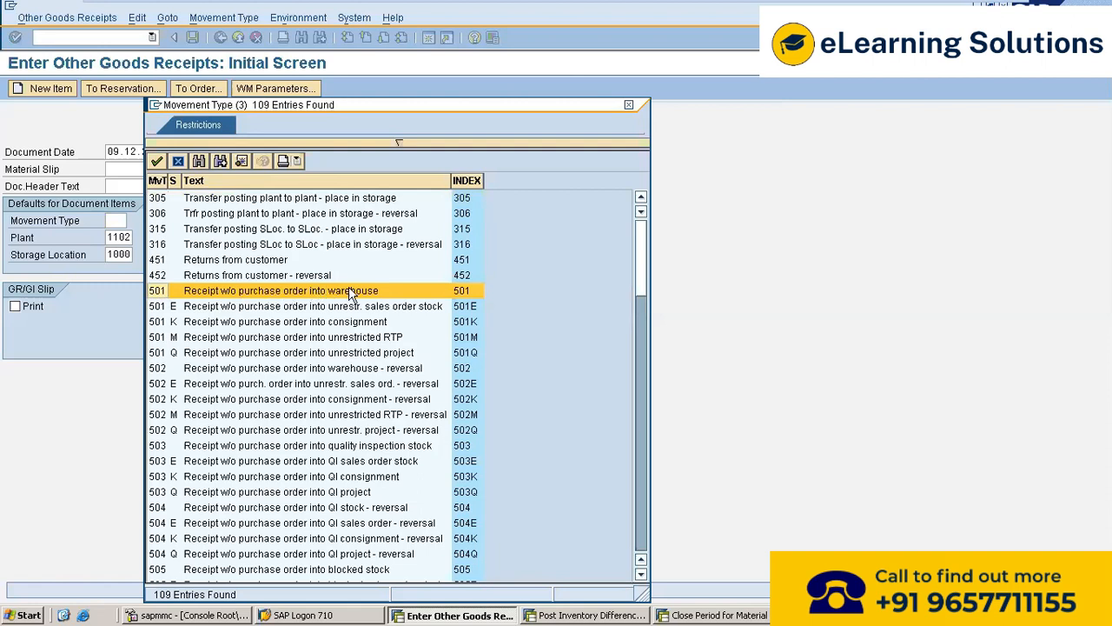
double_click(156, 294)
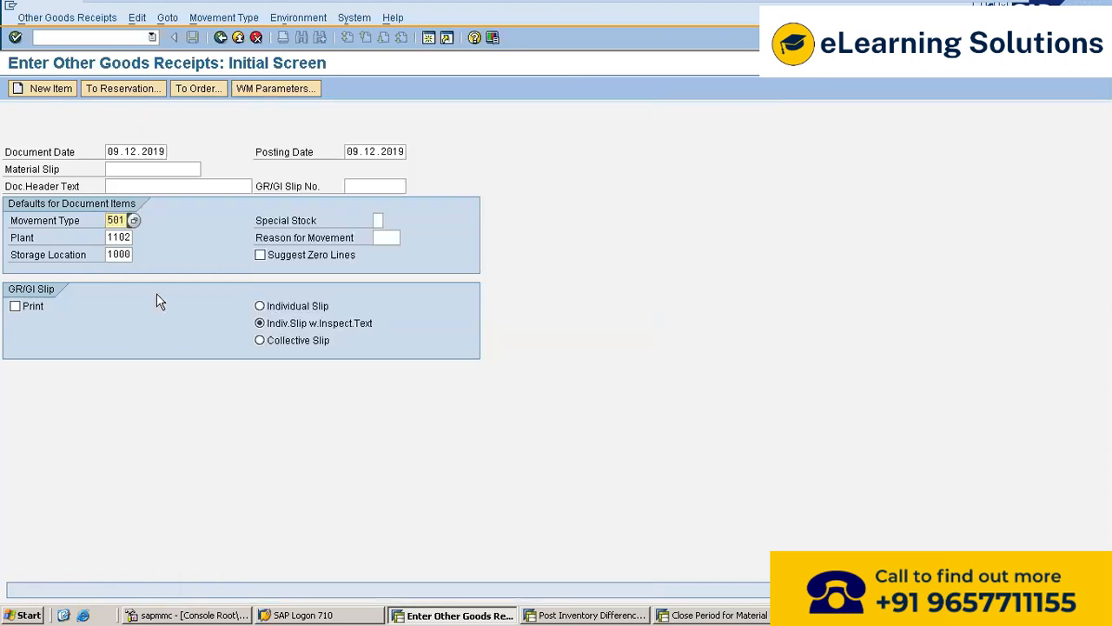
left_click(115, 255)
key("Return")
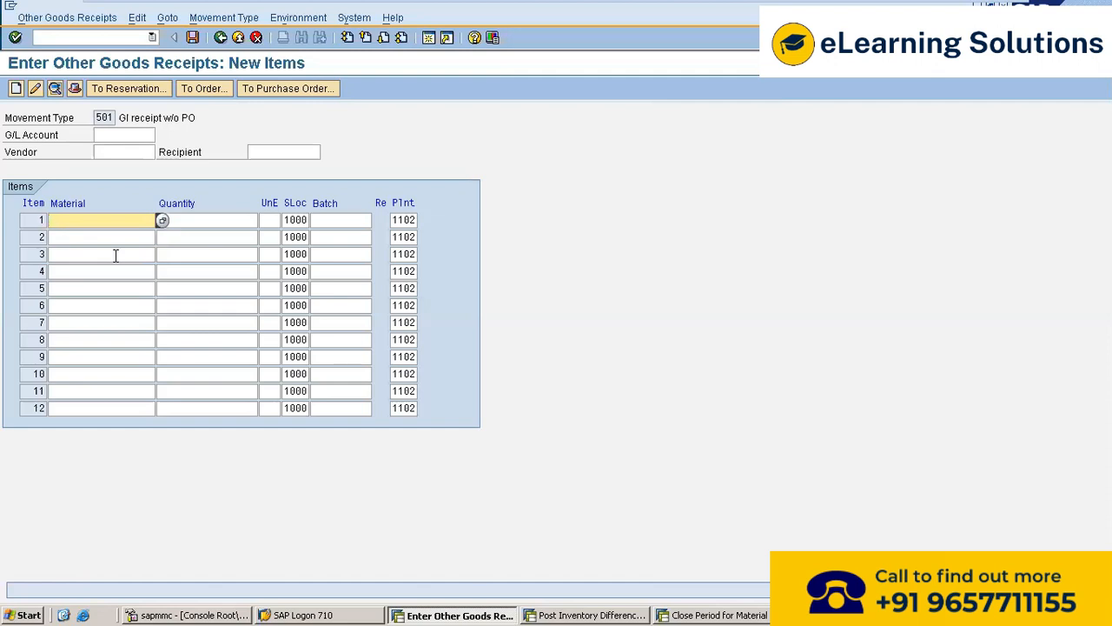
type("A123")
left_click(194, 217)
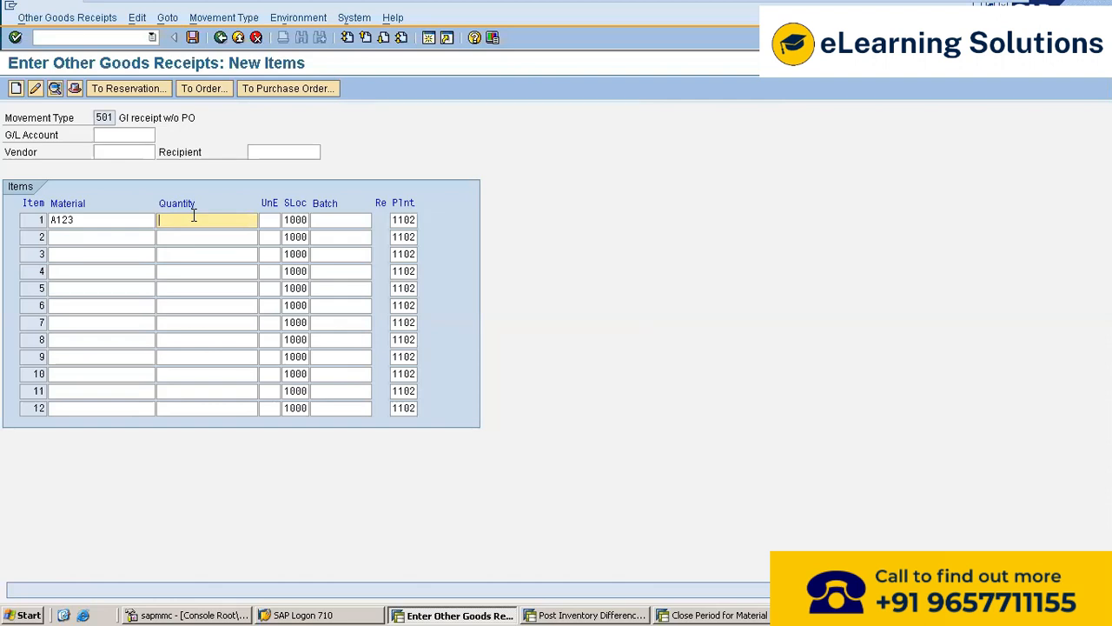
- In the other session, display the MMBE stock overview of material A123 for plant 1102, storage location 1000, and return to the goods receipt
left_click(588, 616)
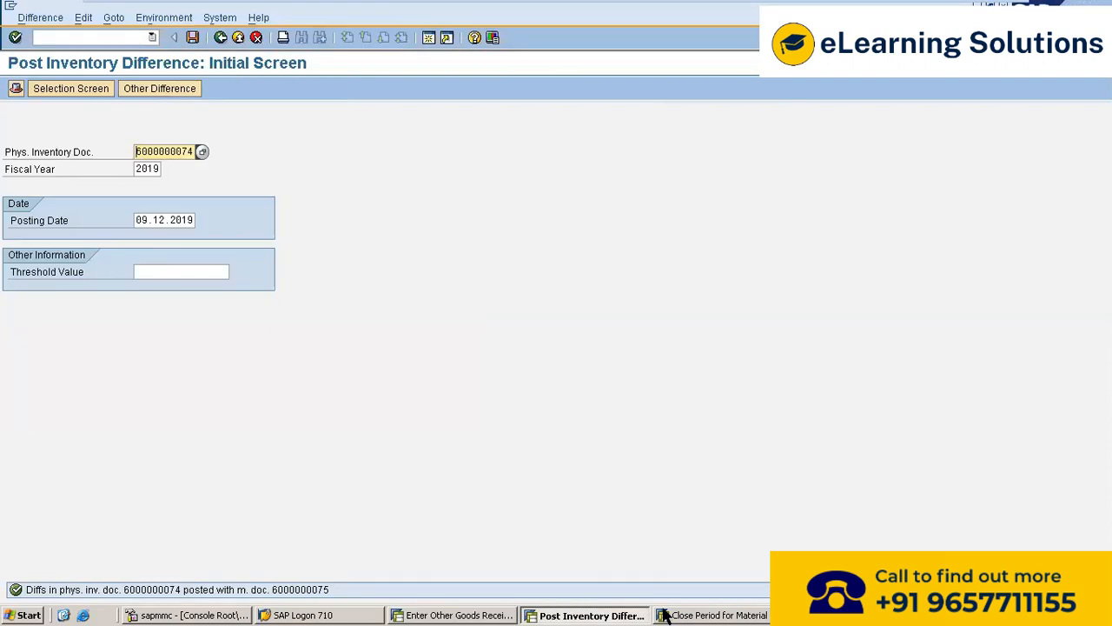
left_click(152, 37)
left_click(125, 61)
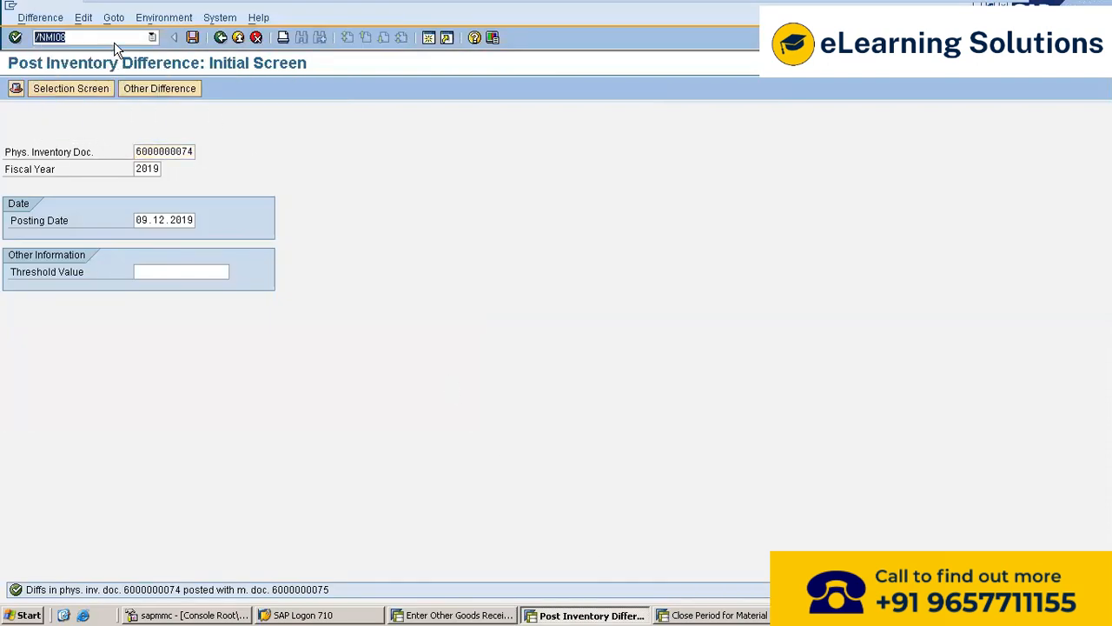
type("/NMMBE")
key("Return")
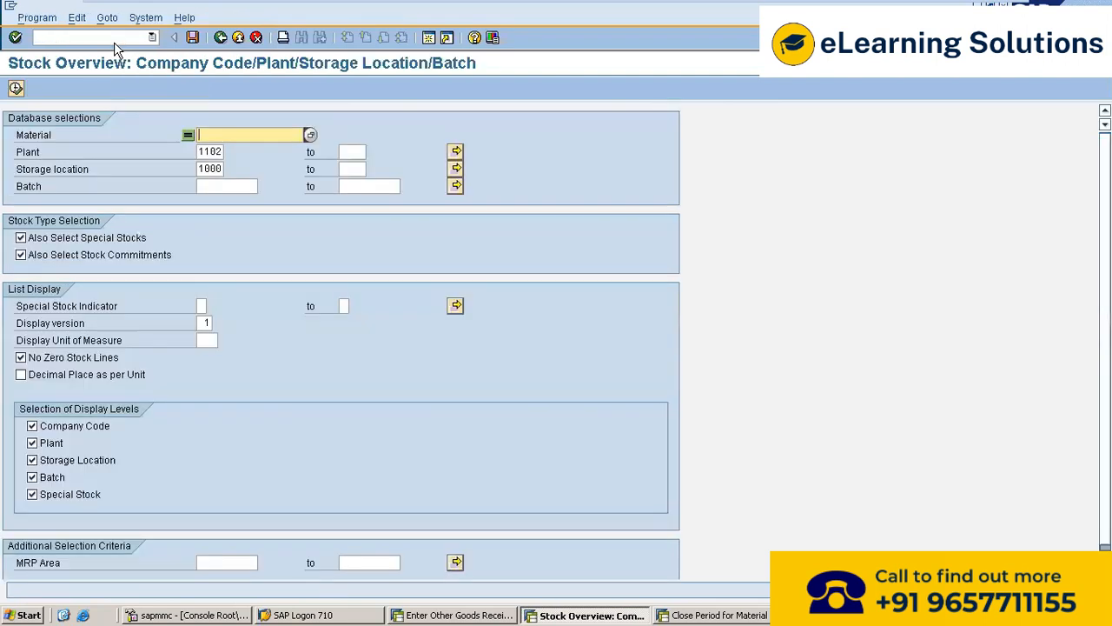
key("Down")
key("Down")
key("Return")
left_click(15, 87)
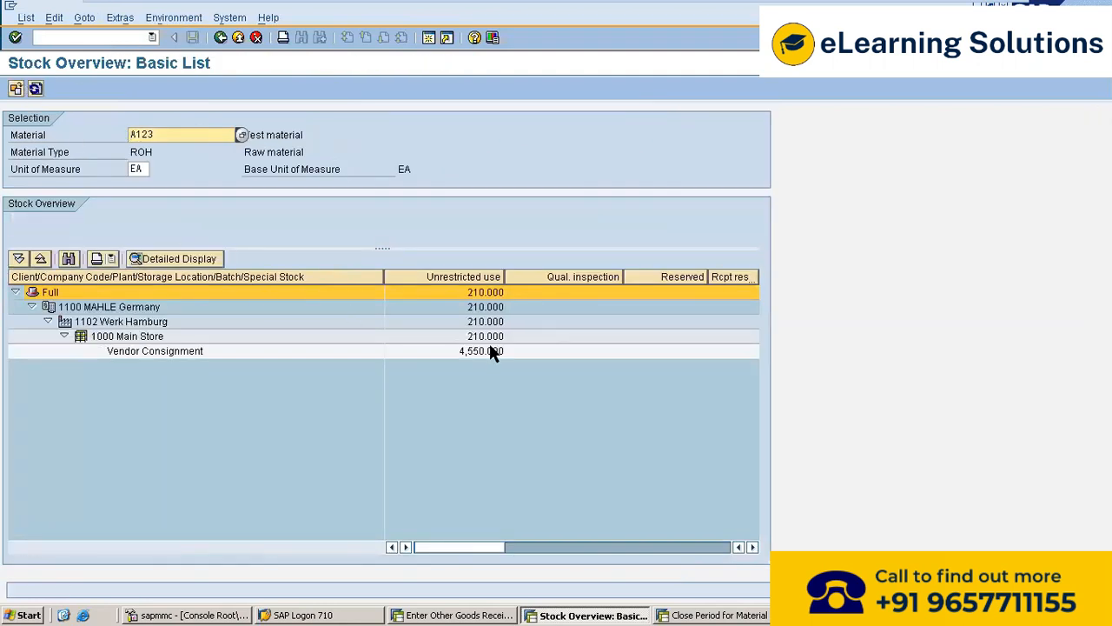
key("alt+Tab")
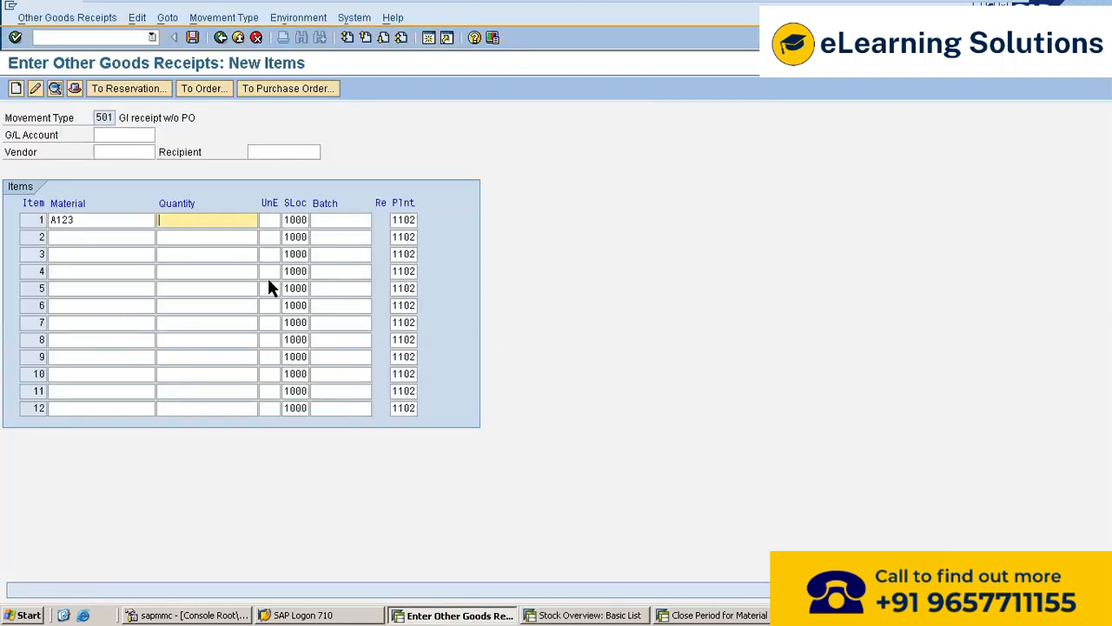
- Post the goods receipt with a quantity of 10 for material A123 and check the refreshed stock overview
type("10")
key("Return")
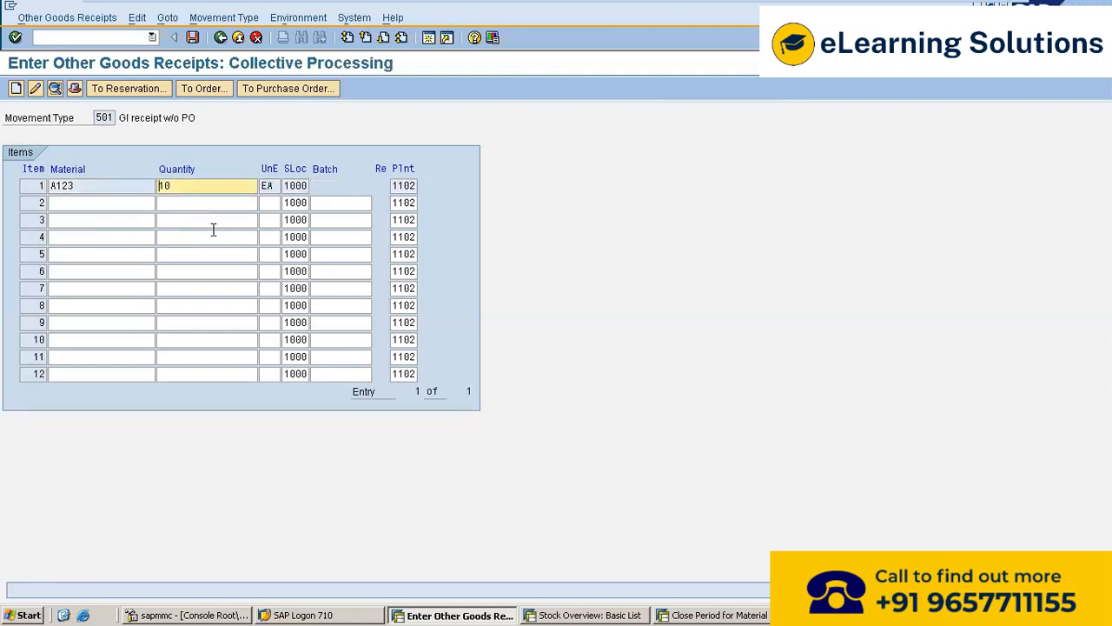
left_click(194, 37)
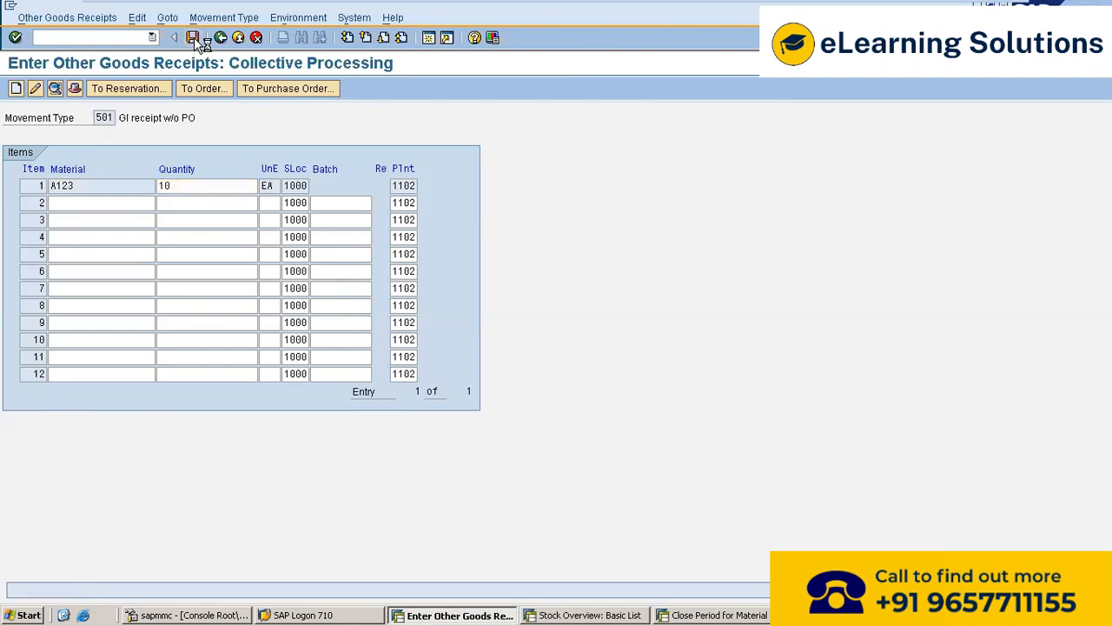
key("alt+Tab")
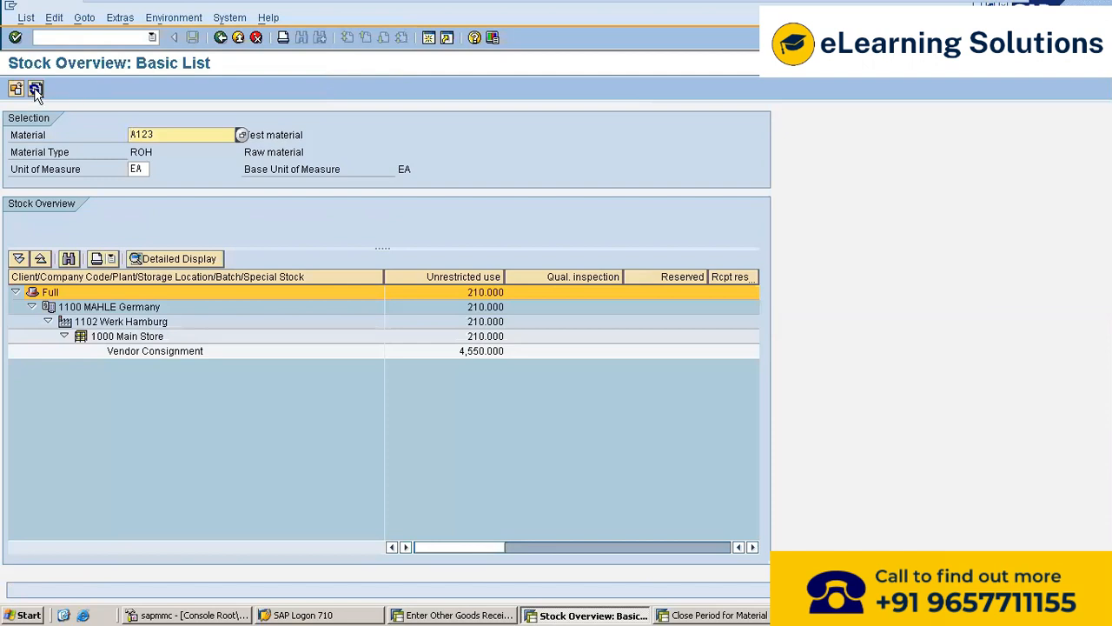
left_click(36, 89)
key("alt+Tab")
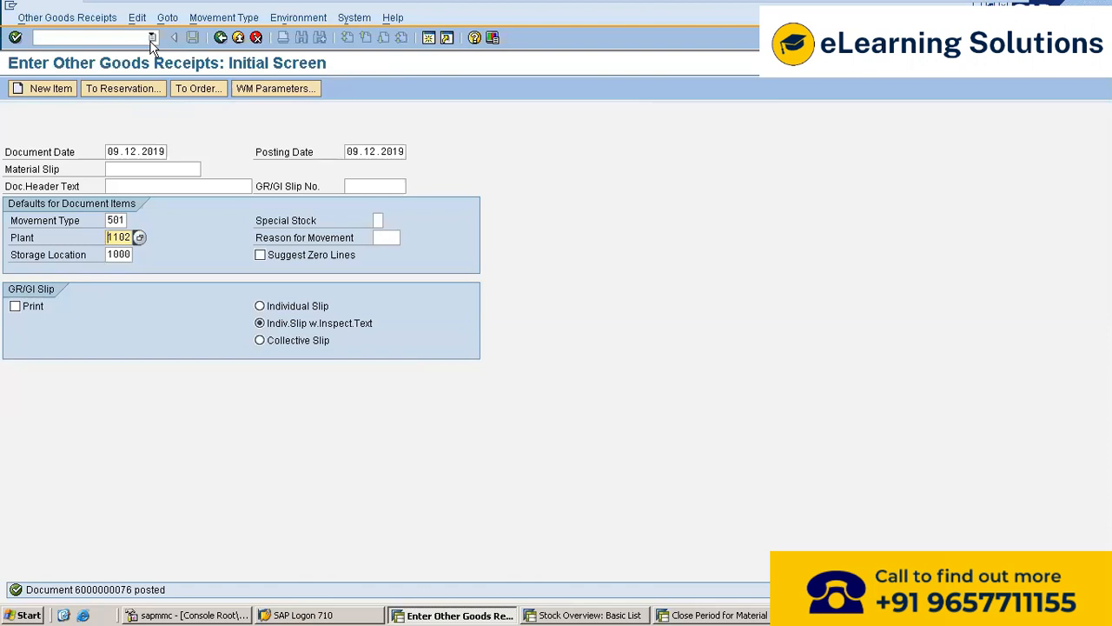
- Choose movement type 501 with special stock K, receipt into consignment, and open the new item entry for plant 1102
left_click(113, 219)
left_click(134, 222)
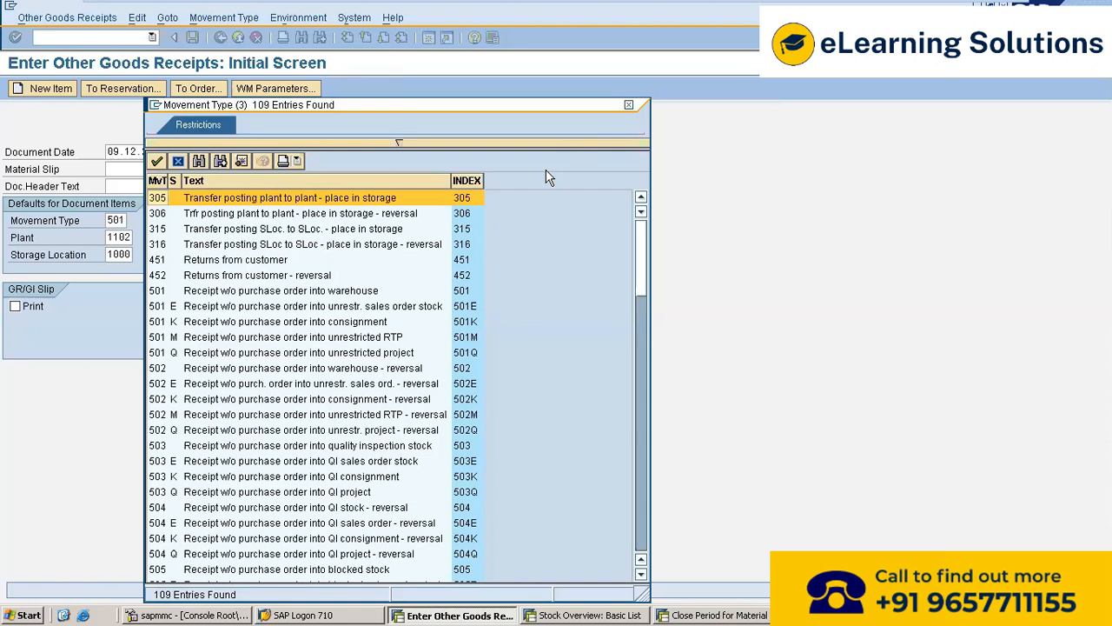
double_click(155, 322)
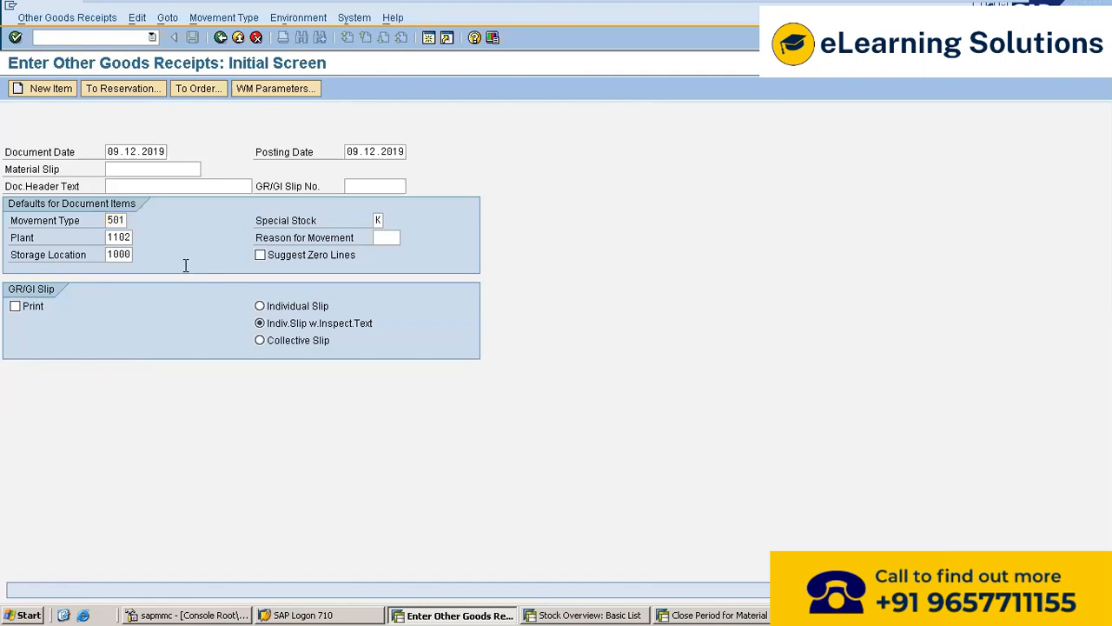
key("Return")
key("alt+Tab")
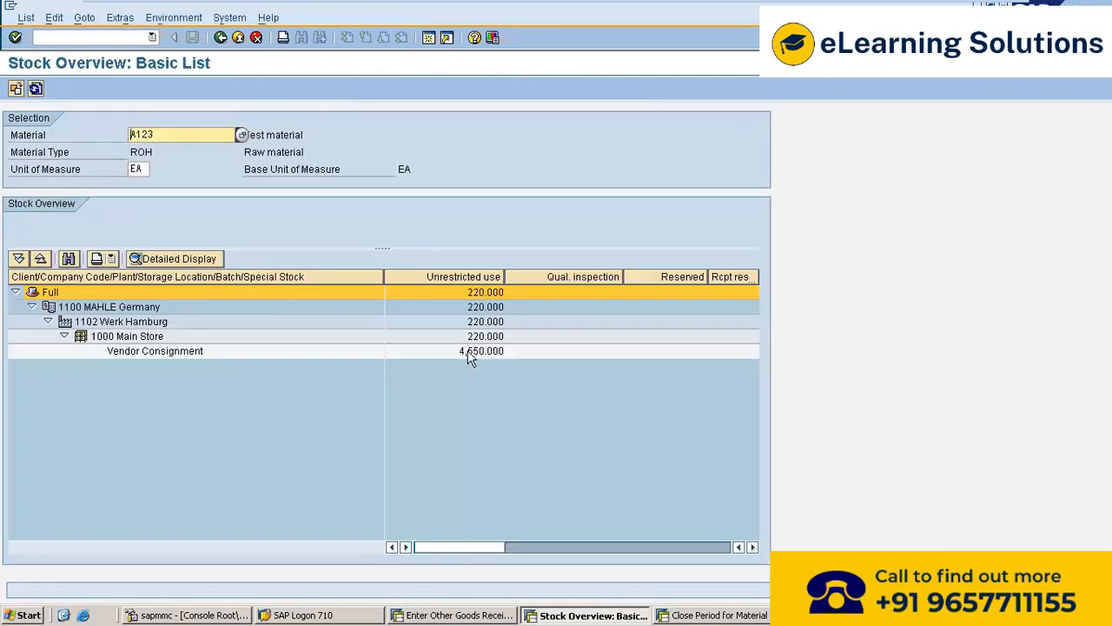
key("alt+Tab")
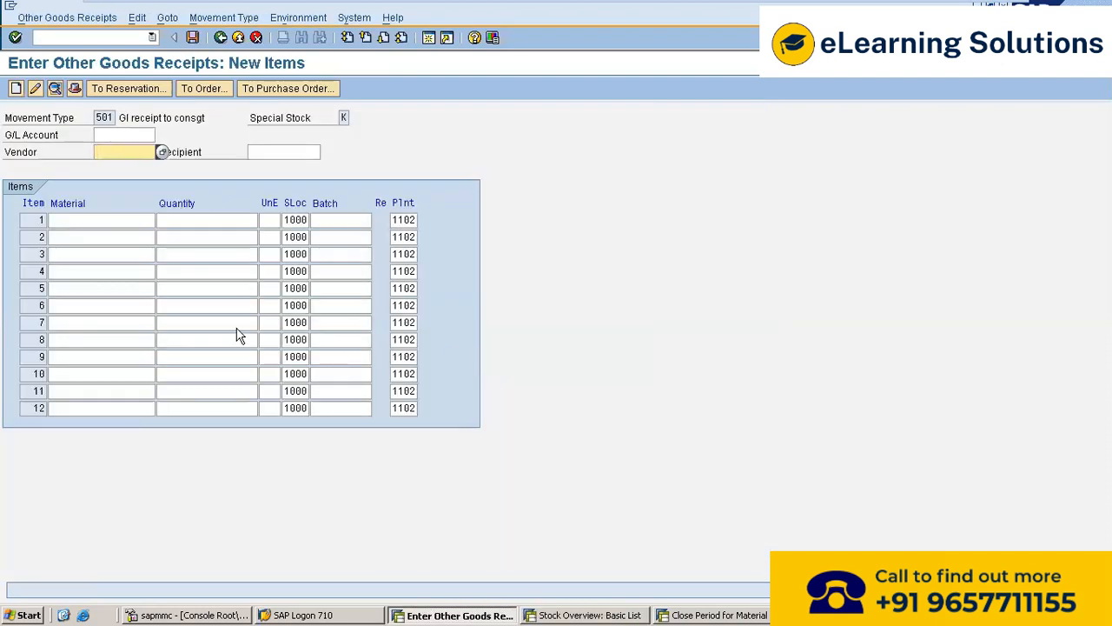
- Examine the vendor consignment stock of material A123 by vendor in the stock overview's detailed display, and return to the goods receipt
type("Z123")
key("alt+Tab")
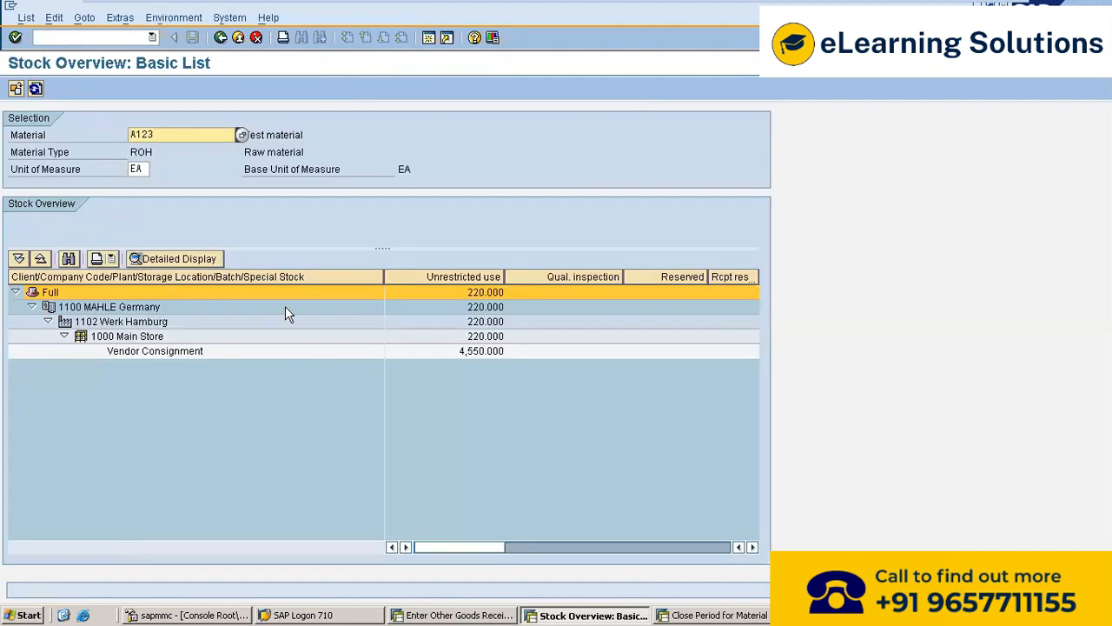
left_click(480, 353)
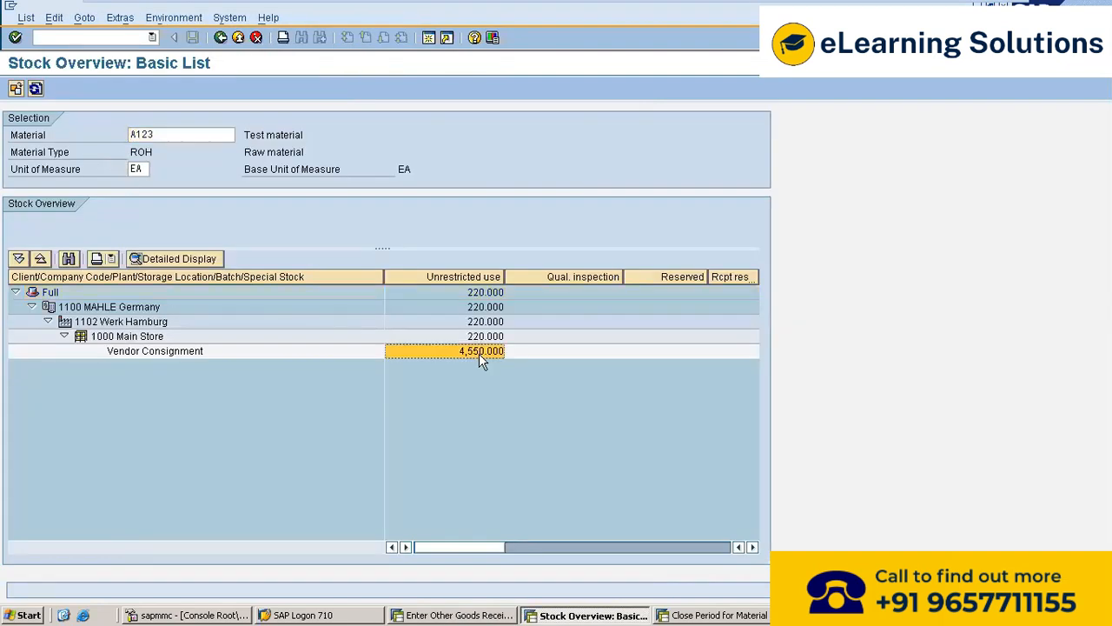
left_click(249, 355)
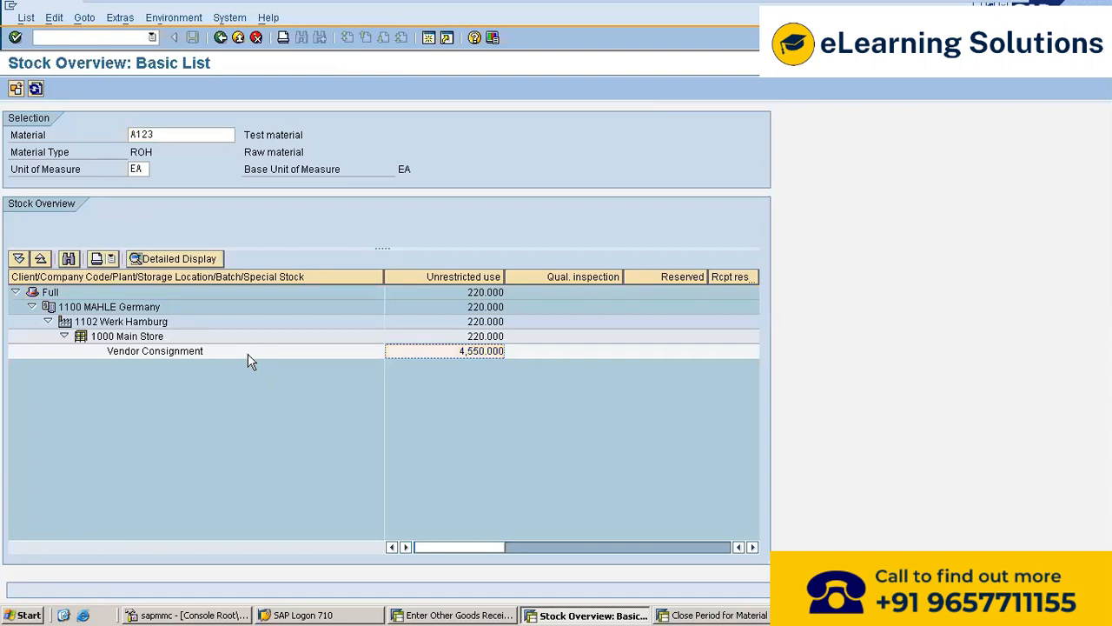
left_click(428, 349)
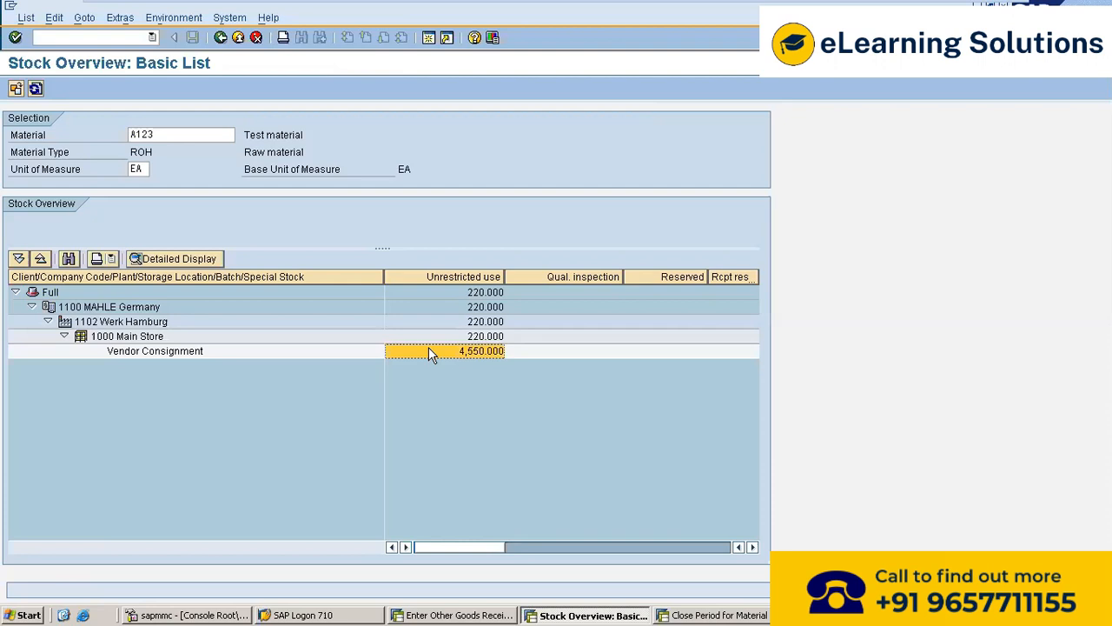
left_click(186, 261)
left_click(184, 261)
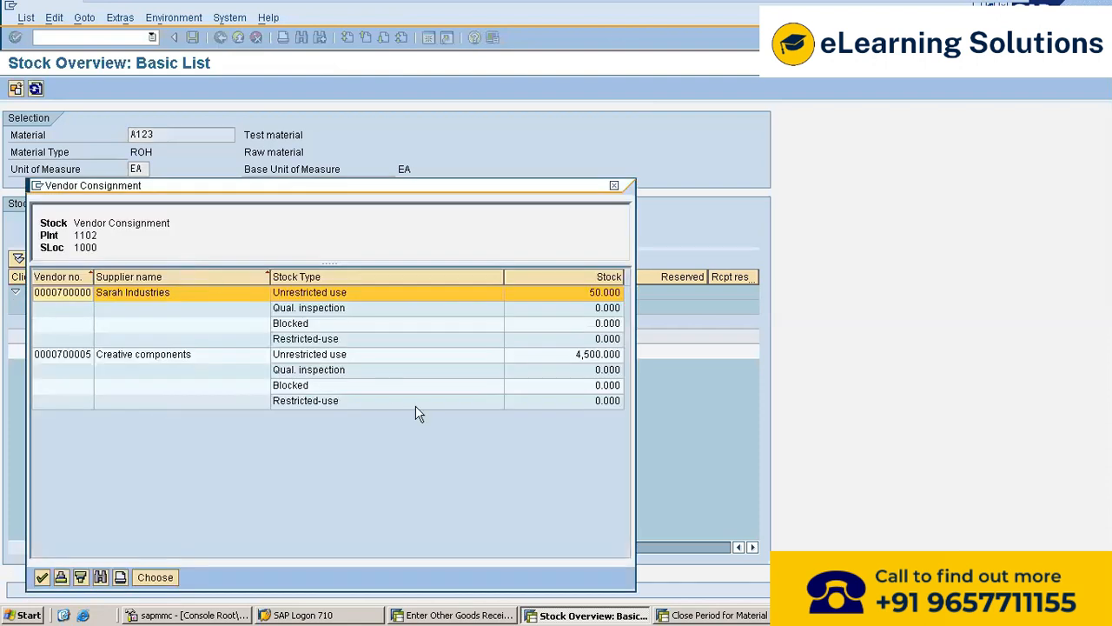
left_click(385, 358)
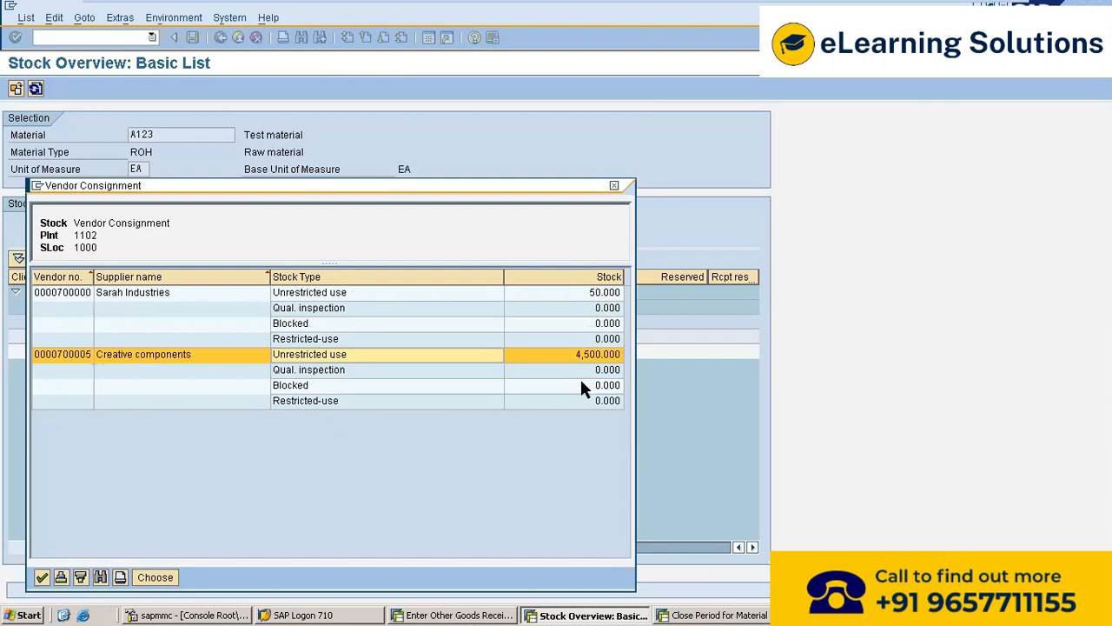
left_click(615, 188)
key("alt+Tab")
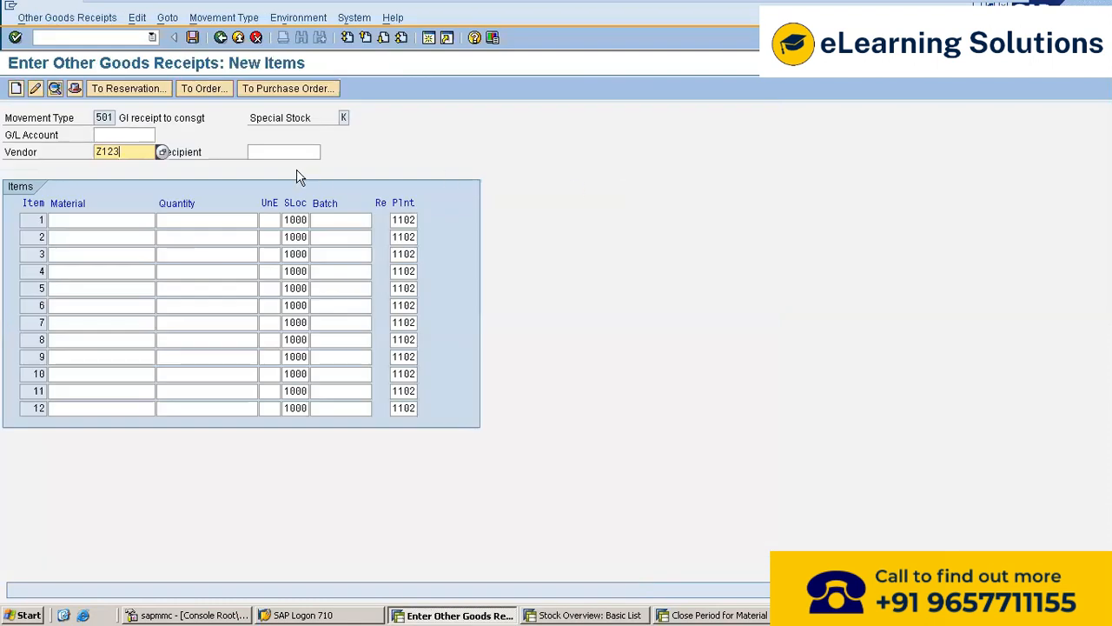
- Replace the vendor of the consignment receipt with the vendor number of Sarah Industries
key("BackSpace")
key("BackSpace")
key("BackSpace")
key("BackSpace")
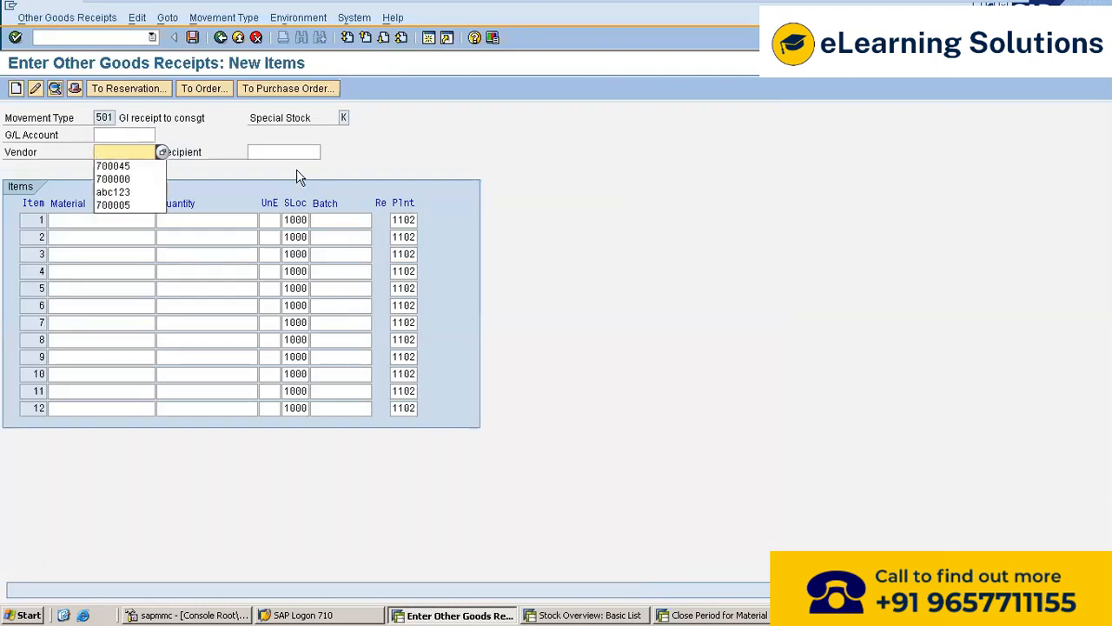
left_click(127, 181)
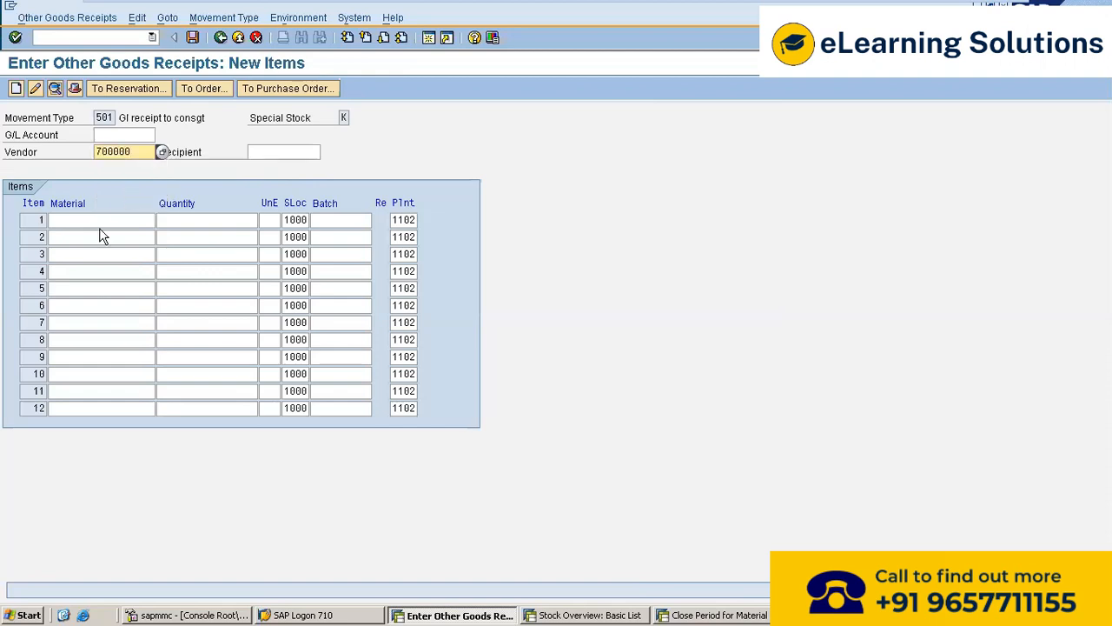
- Enter material A123 with a quantity of 500 as the first item and post the consignment receipt
left_click(102, 219)
type("A123")
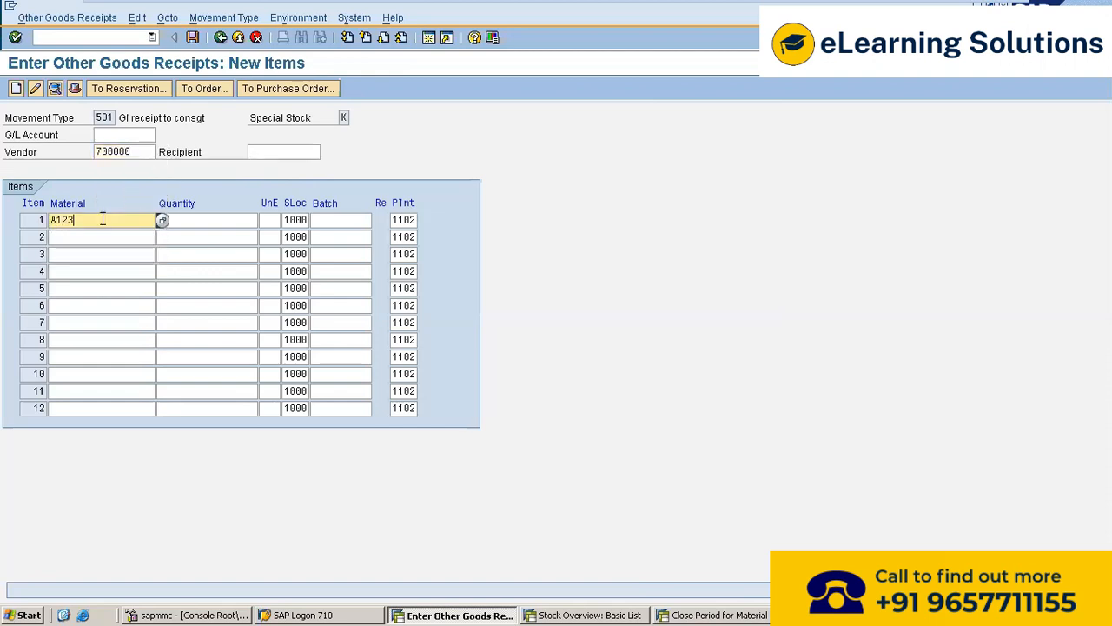
key("Tab")
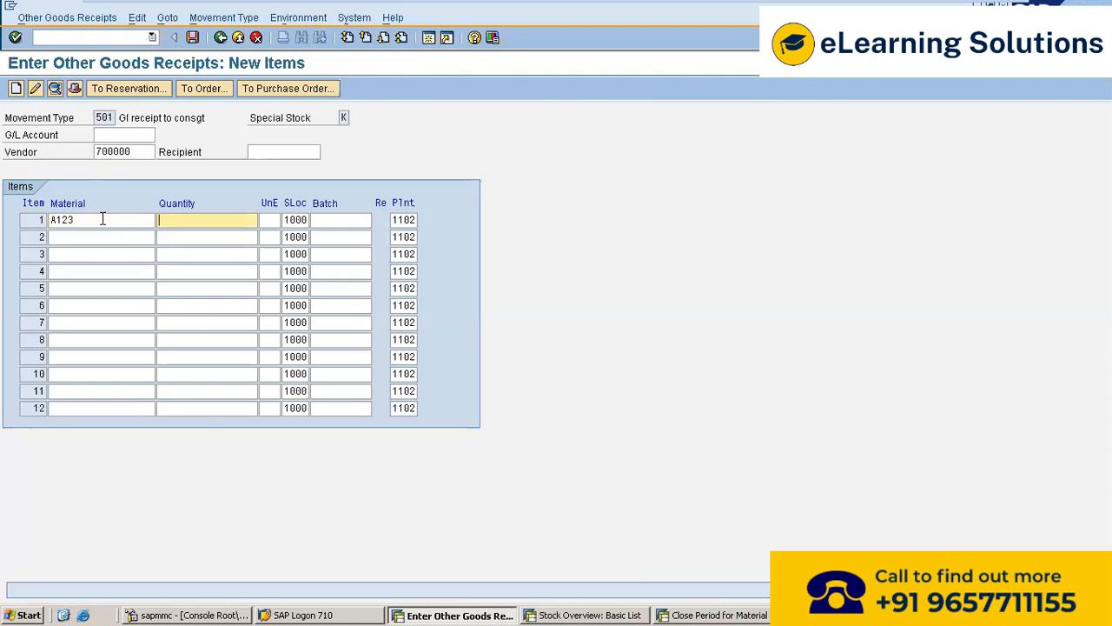
type("500")
key("Return")
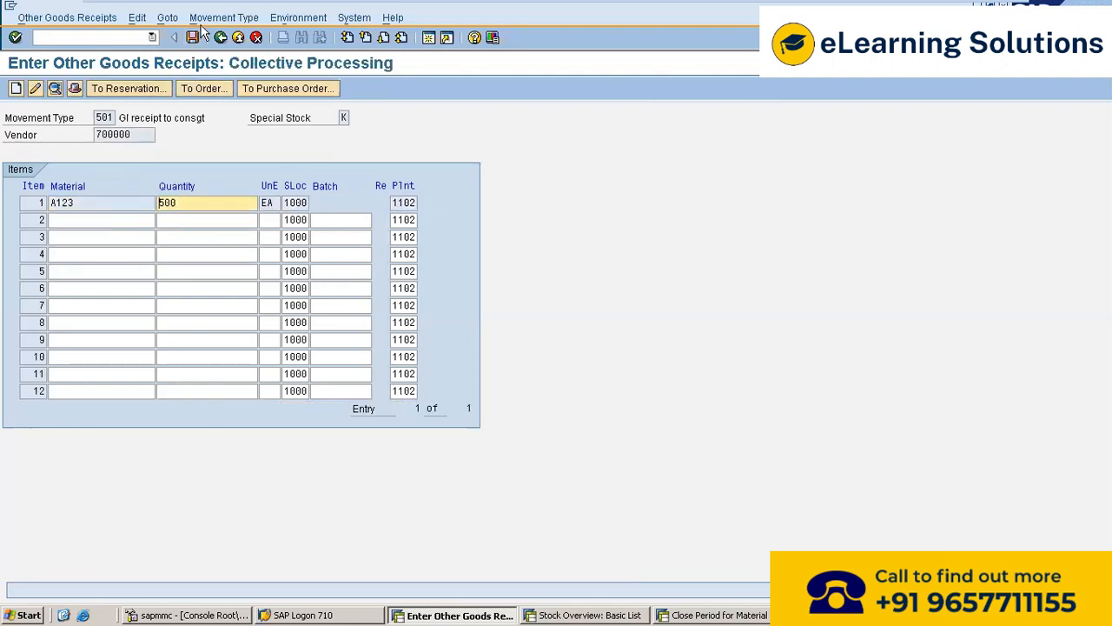
left_click(192, 34)
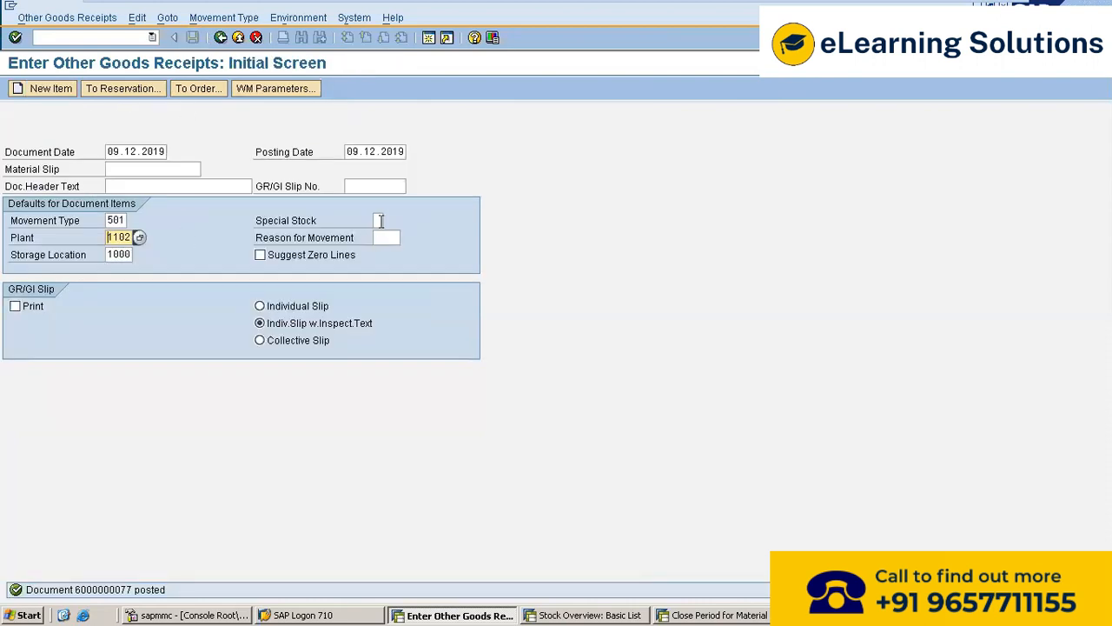
- Refresh the stock overview of material A123 and examine its vendor consignment stock by vendor in the detailed display
key("alt+Tab")
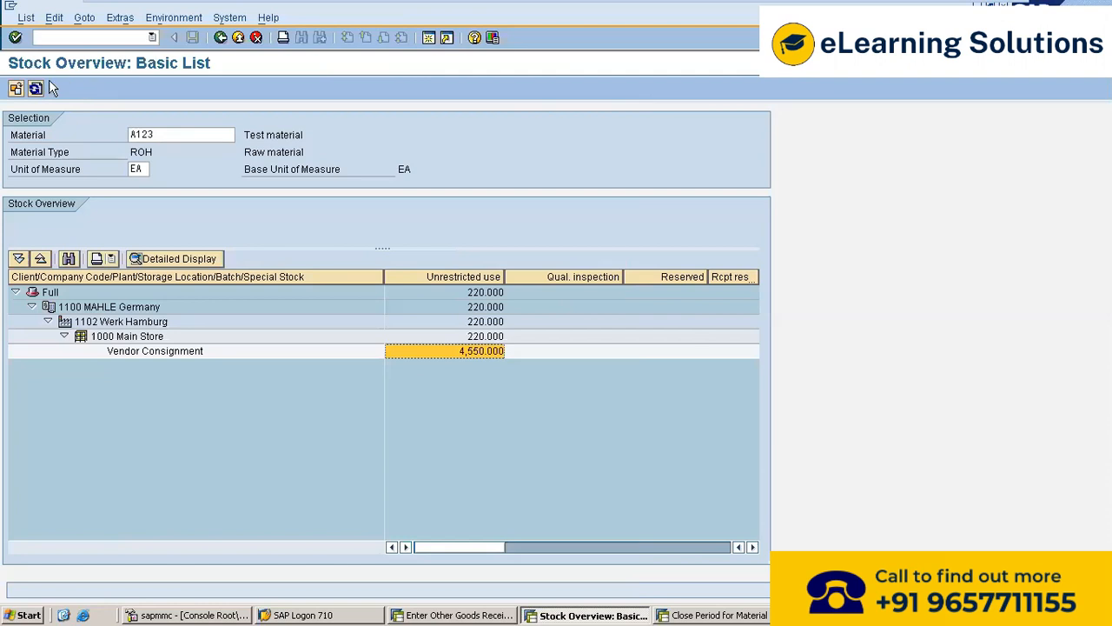
left_click(35, 89)
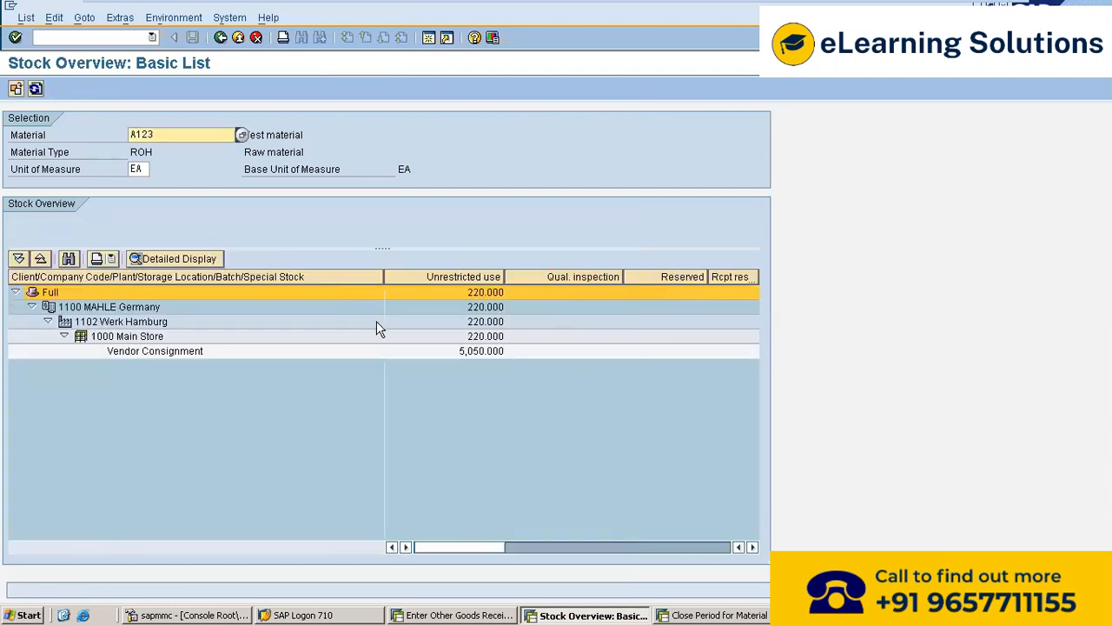
left_click(463, 353)
left_click(163, 258)
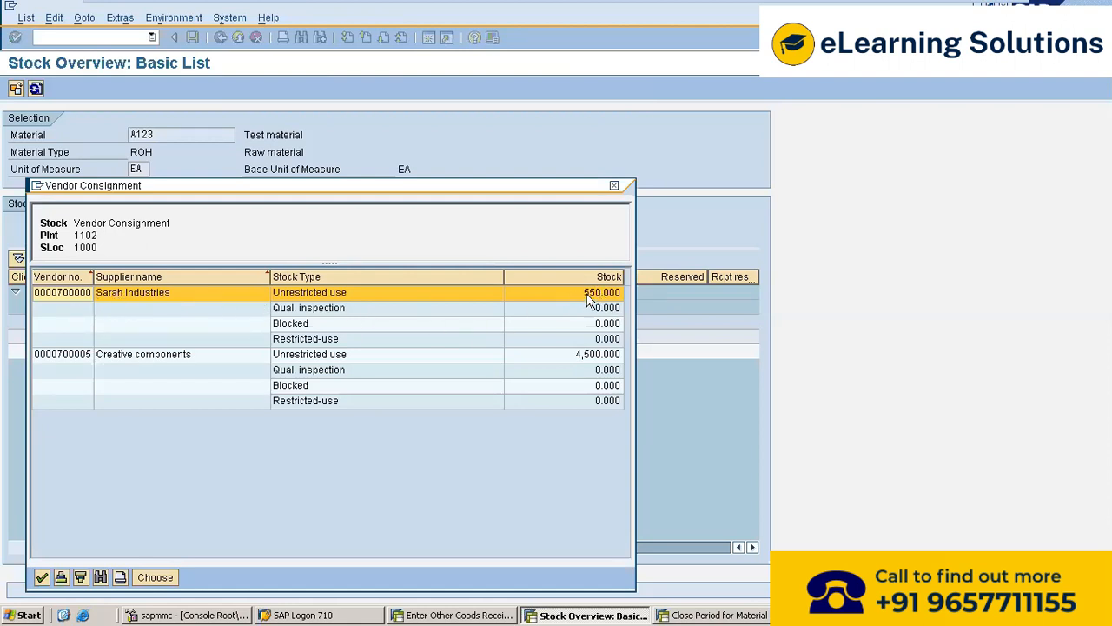
left_click(617, 188)
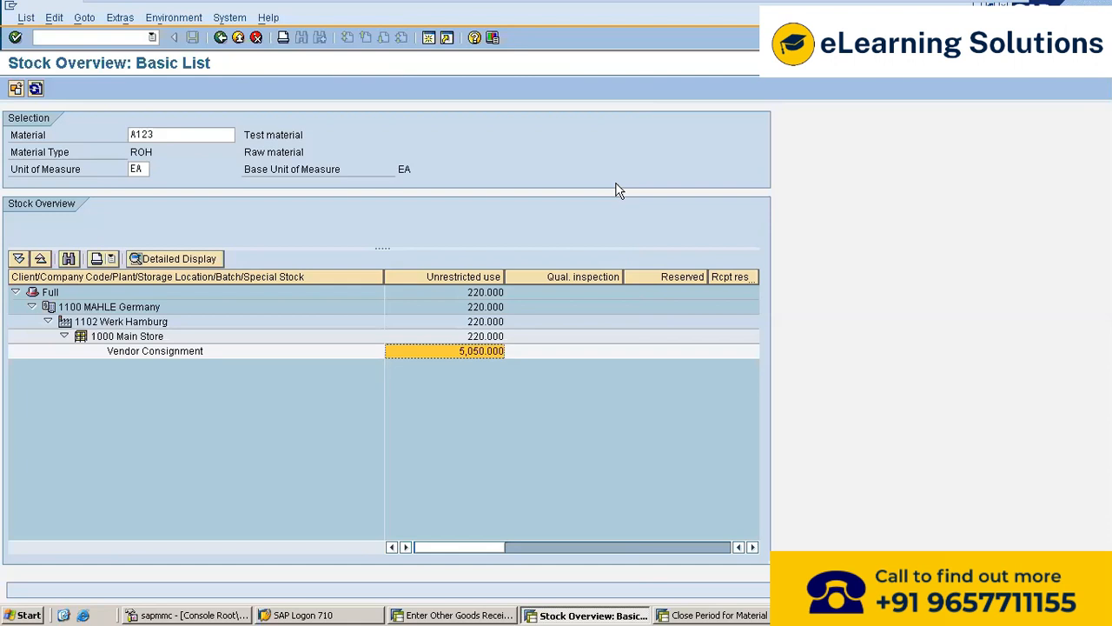
- Replace the stock overview with transaction /NMB1C for other goods receipts, and exit it to the SAP Easy Access screen
left_click(153, 37)
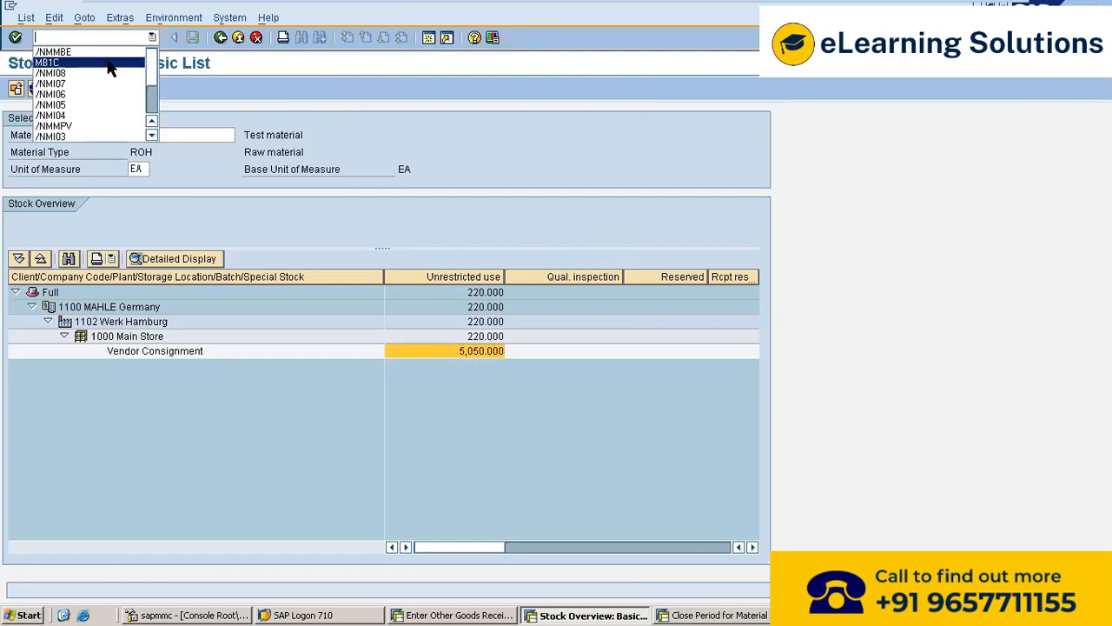
left_click(109, 63)
left_click(35, 37)
type("/N")
key("Return")
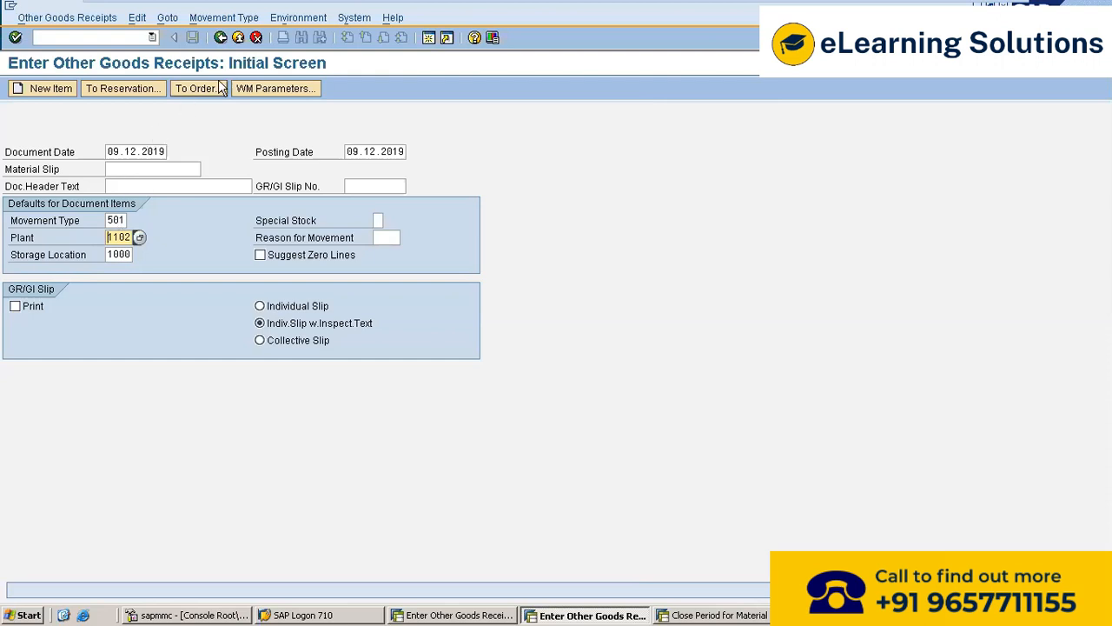
left_click(221, 38)
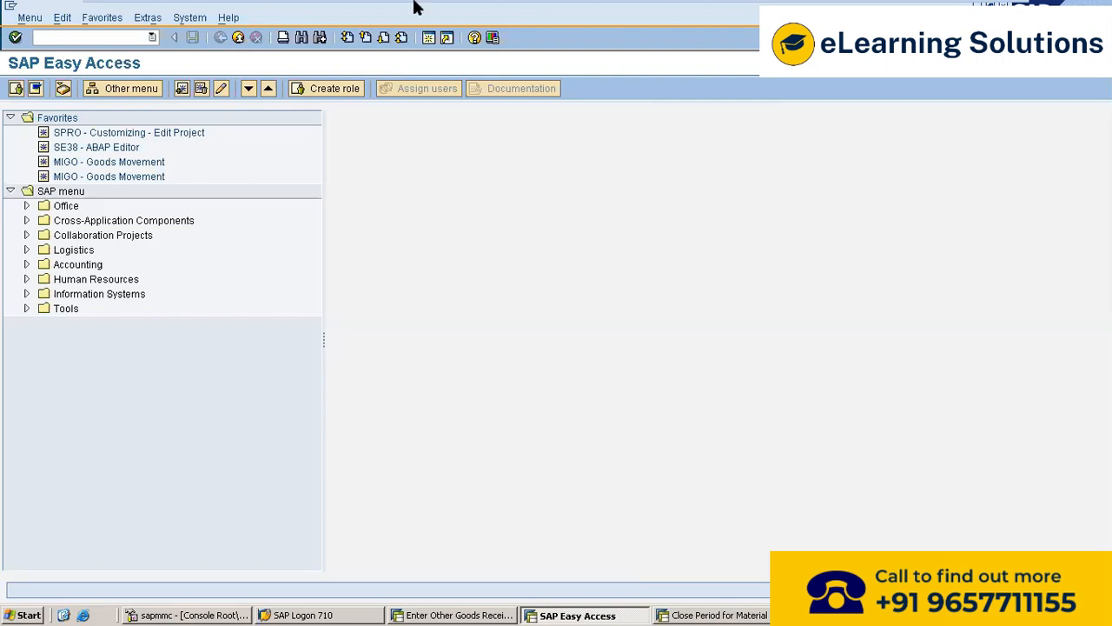
mouse_move(415, 25)
key("super+d")
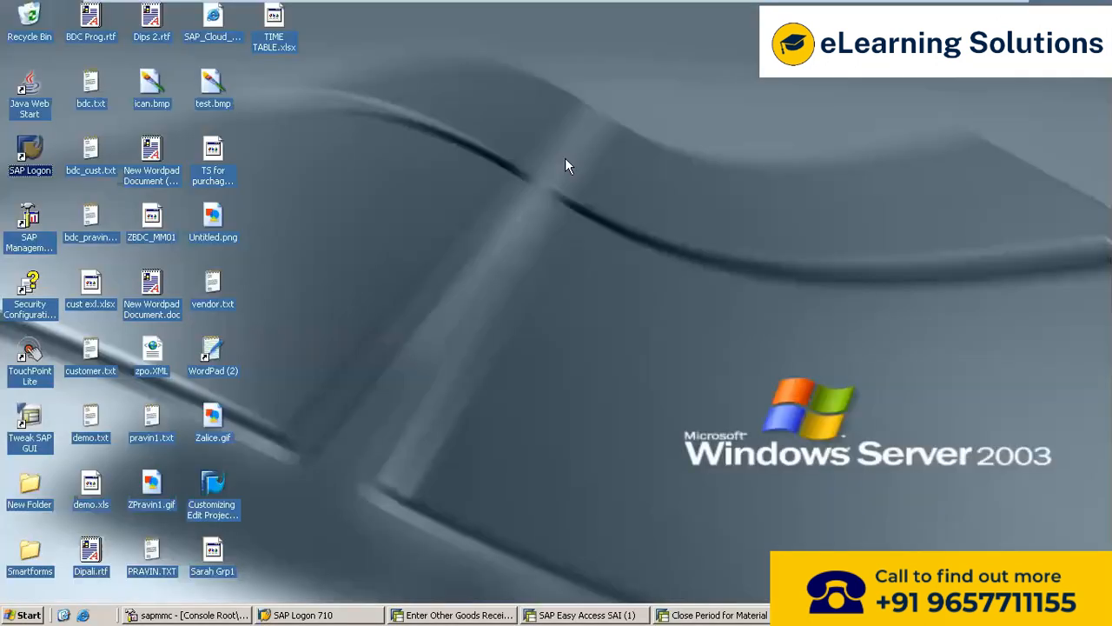
key("super")
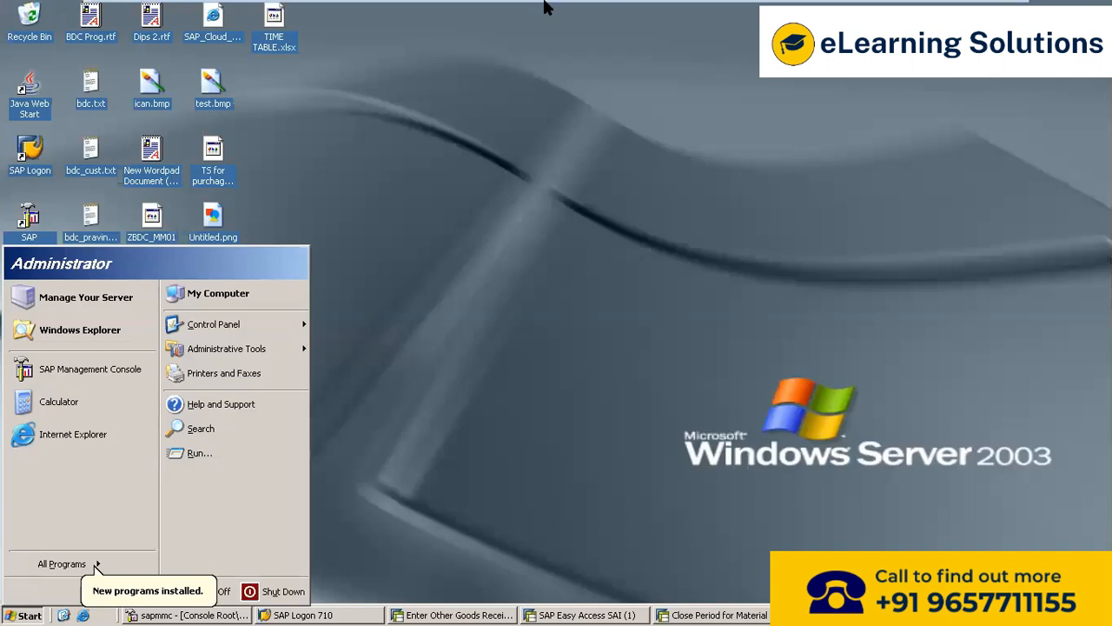
mouse_move(548, 23)
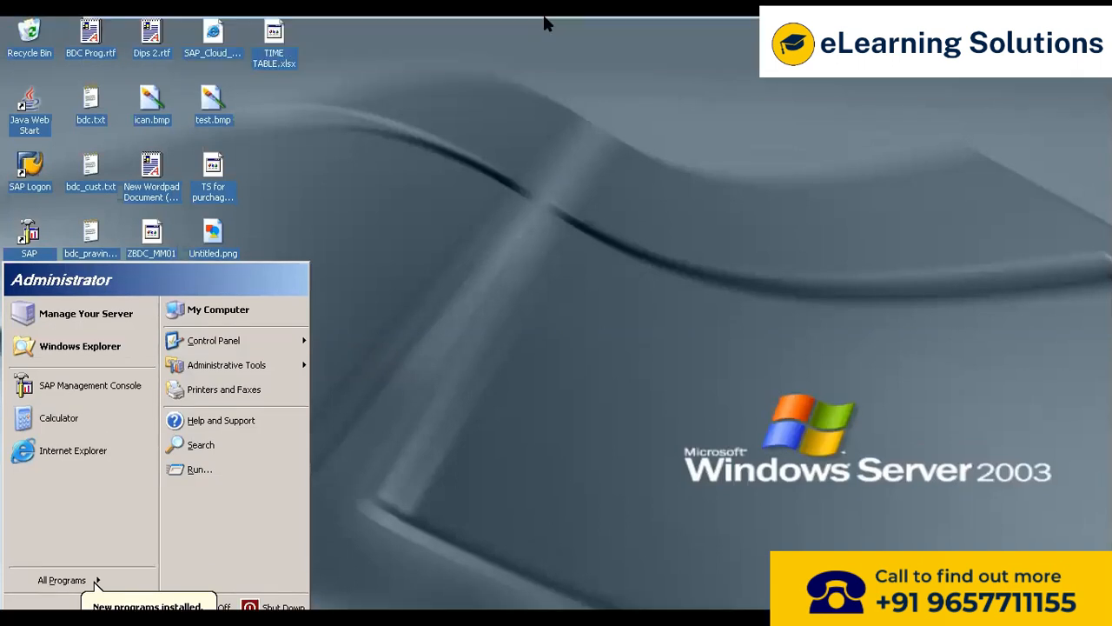